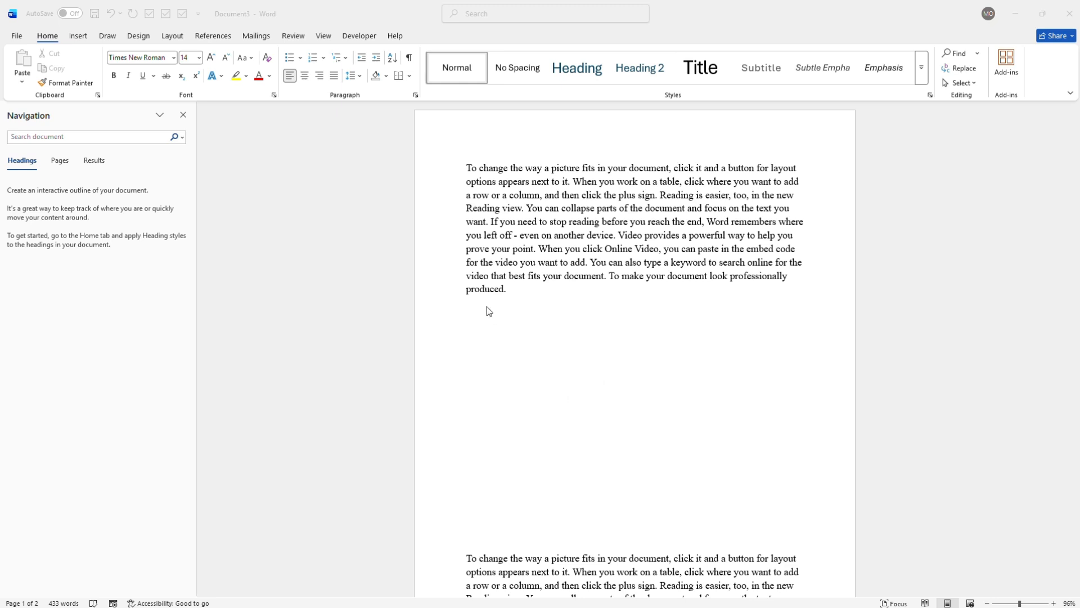
# Start inserting a chart on the blank line below the first paragraph
pyautogui.click(481, 330)
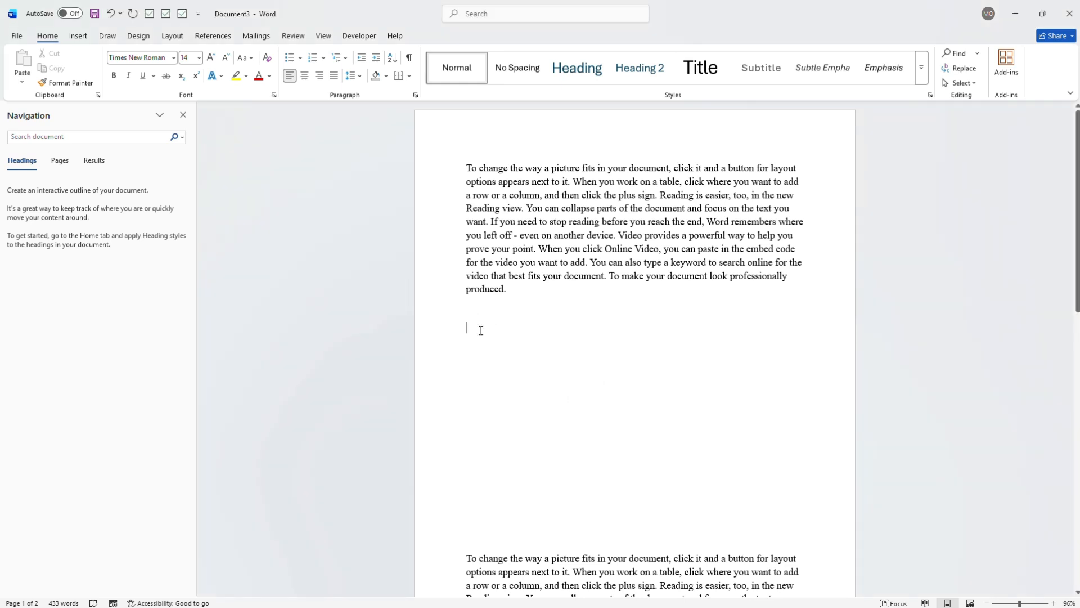
pyautogui.click(77, 36)
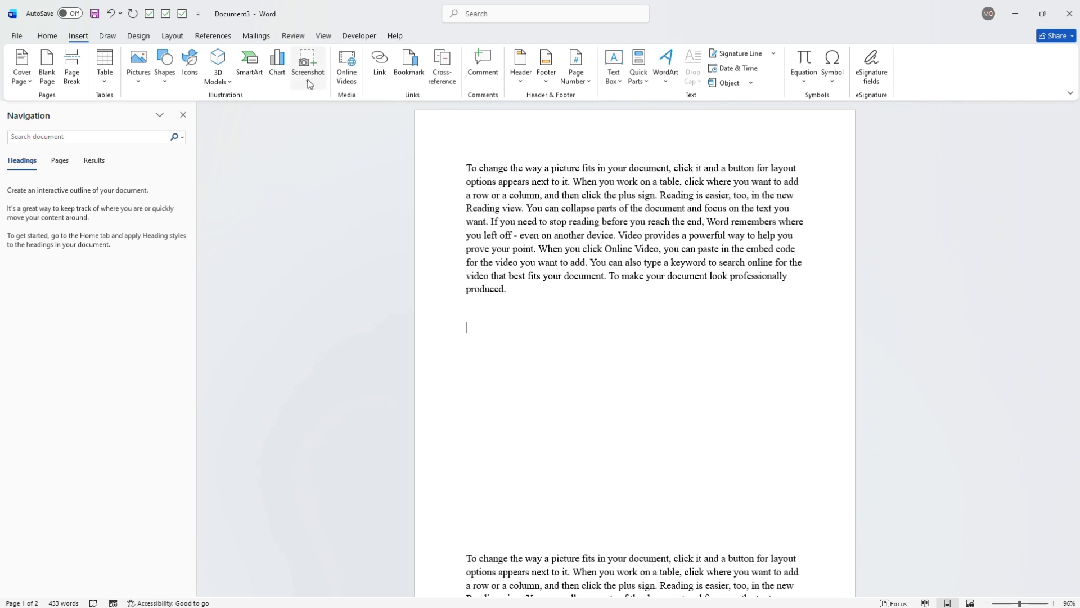
pyautogui.click(283, 63)
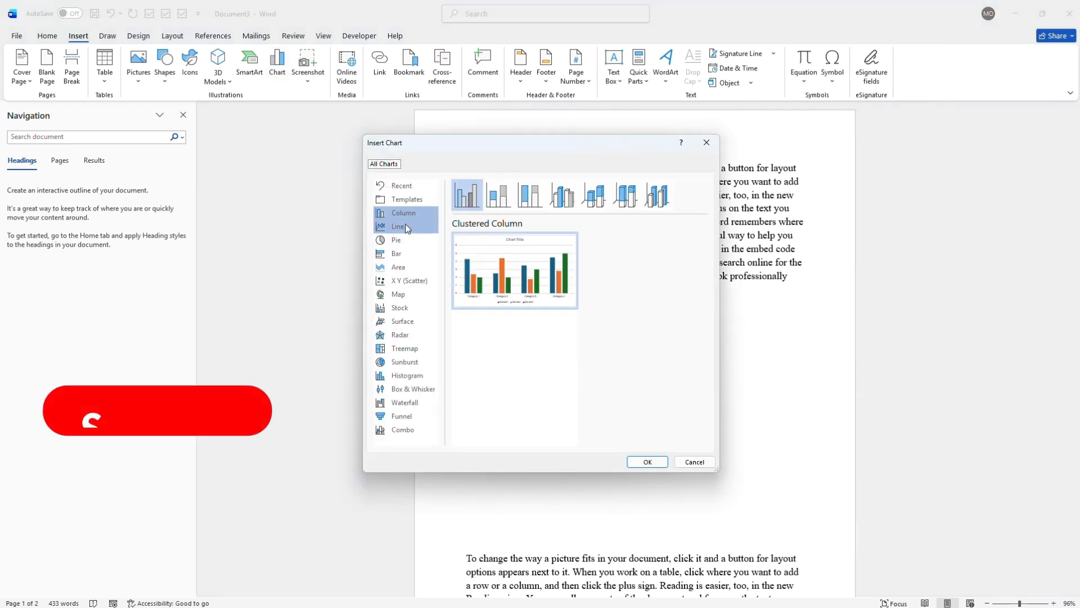
# Preview the column chart subtypes, including the stacked, 100% stacked and 3-D variants, and go back to Clustered Column
pyautogui.click(499, 195)
pyautogui.click(530, 196)
pyautogui.click(592, 200)
pyautogui.click(656, 198)
pyautogui.click(603, 201)
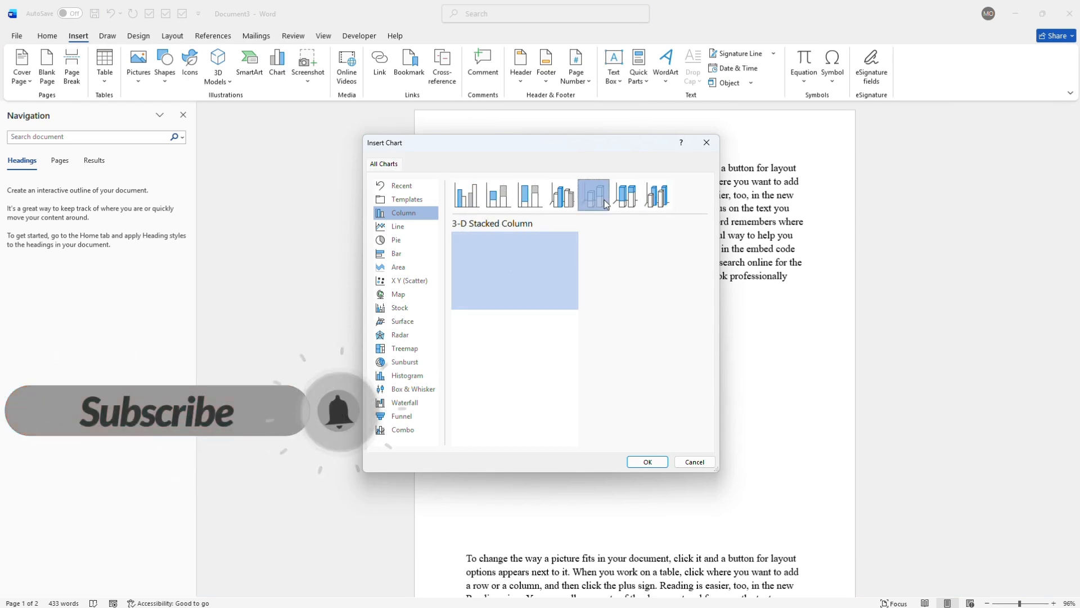
pyautogui.click(474, 207)
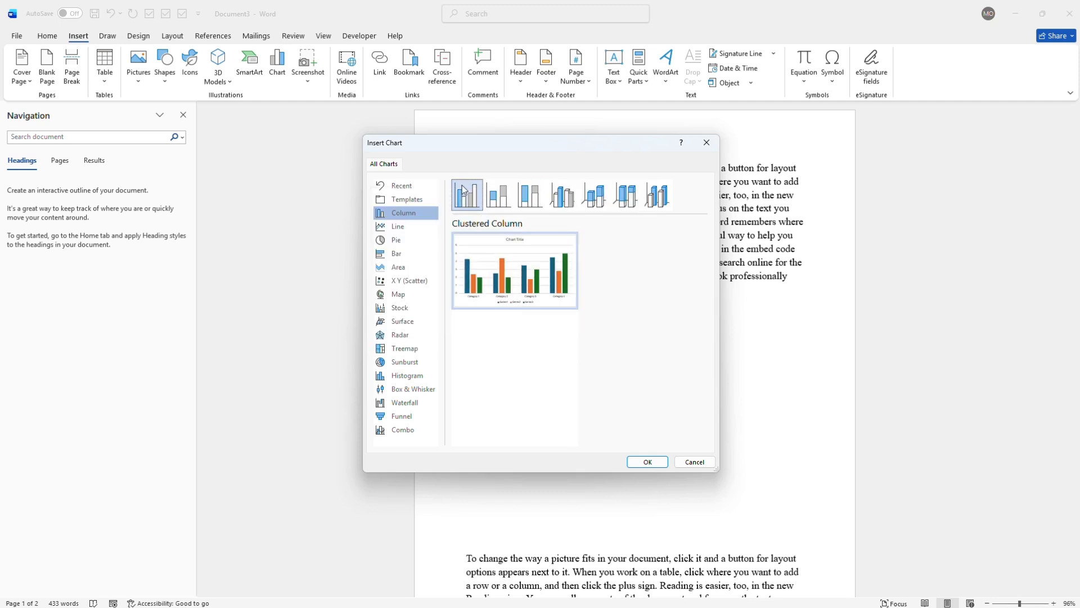
# Preview the Line, Pie, Bar, Area and X Y (Scatter) chart types
pyautogui.click(402, 225)
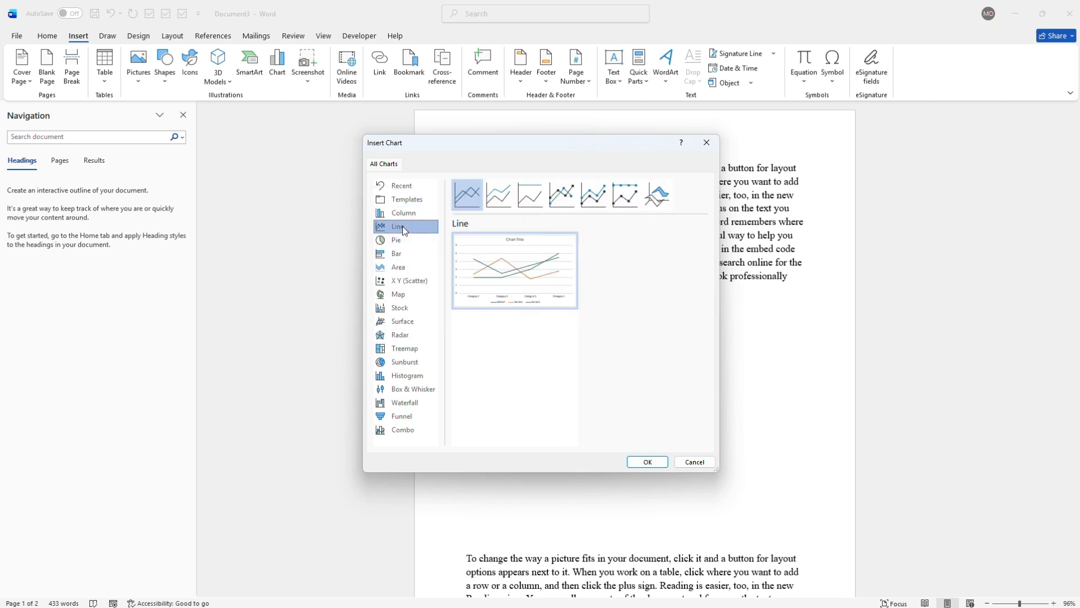
pyautogui.click(403, 244)
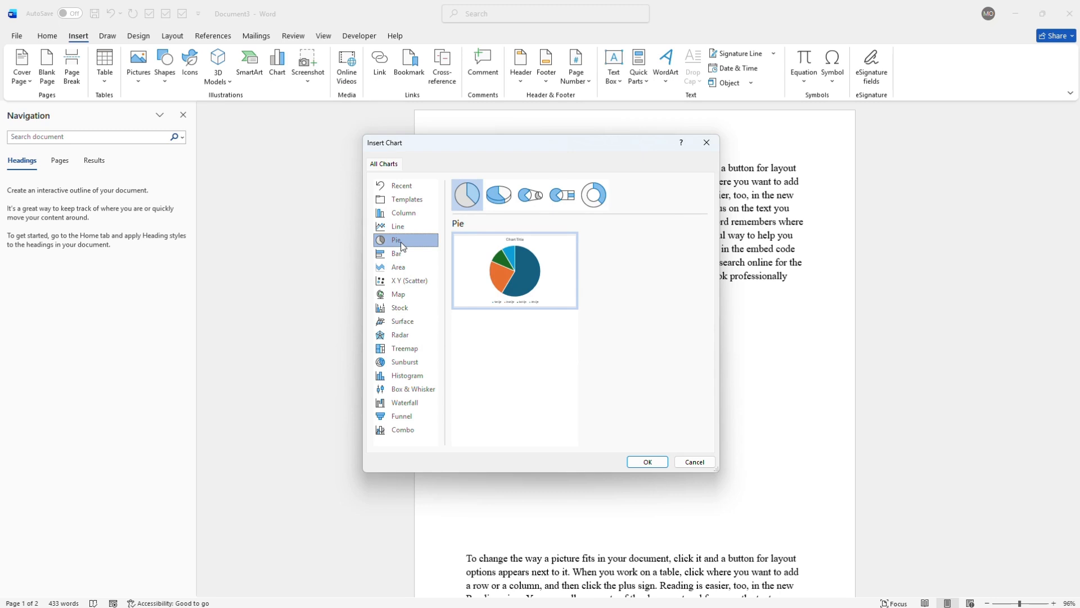
pyautogui.click(404, 254)
pyautogui.click(409, 268)
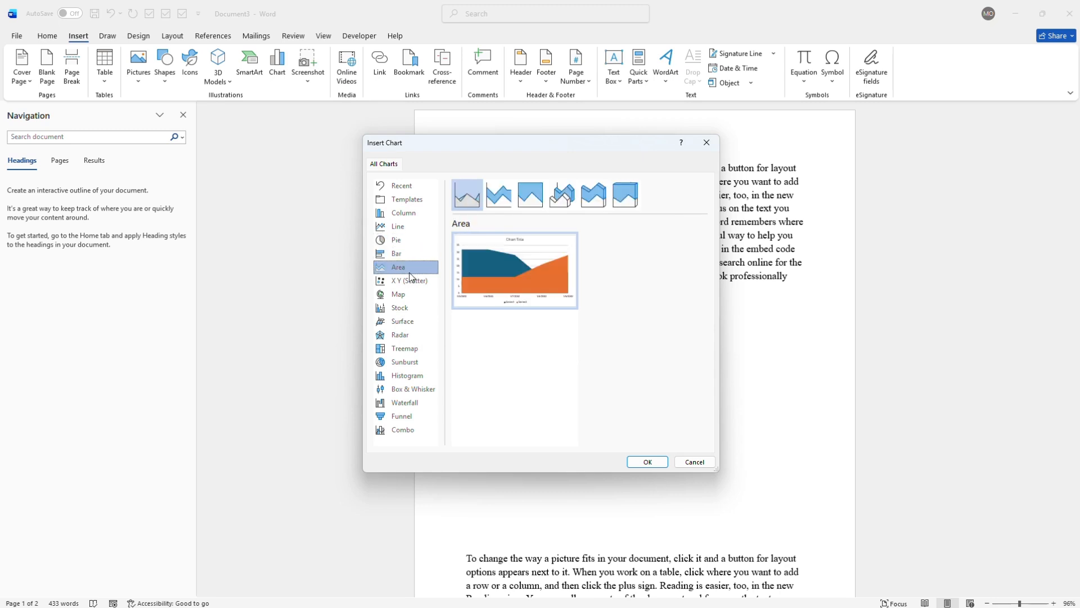
pyautogui.click(412, 283)
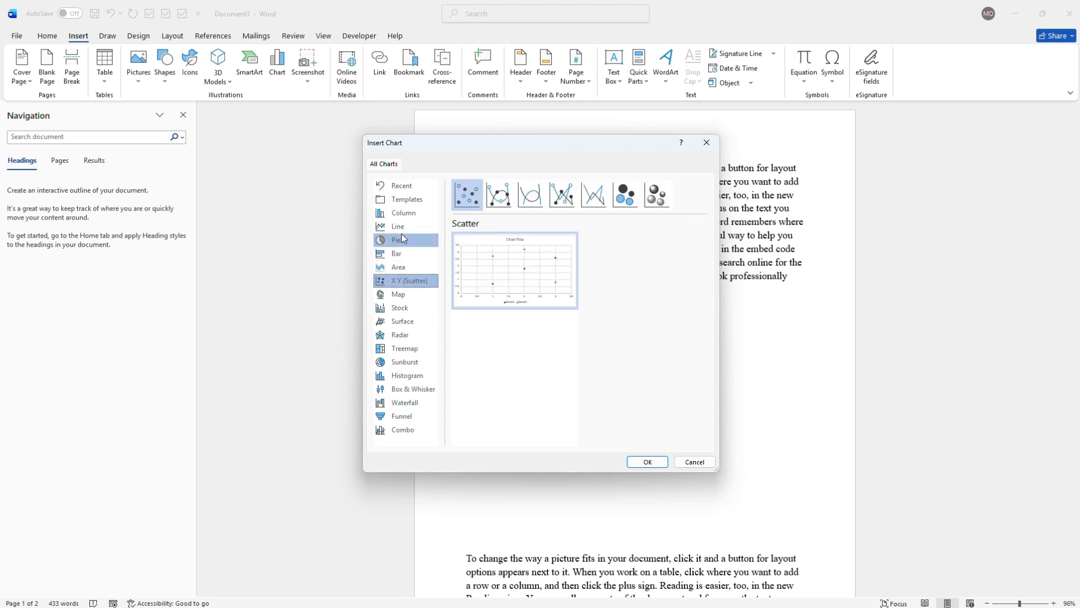
# Insert a Clustered Column chart, then enlarge its data sheet to show all four categories and move it clear of the chart
pyautogui.click(403, 216)
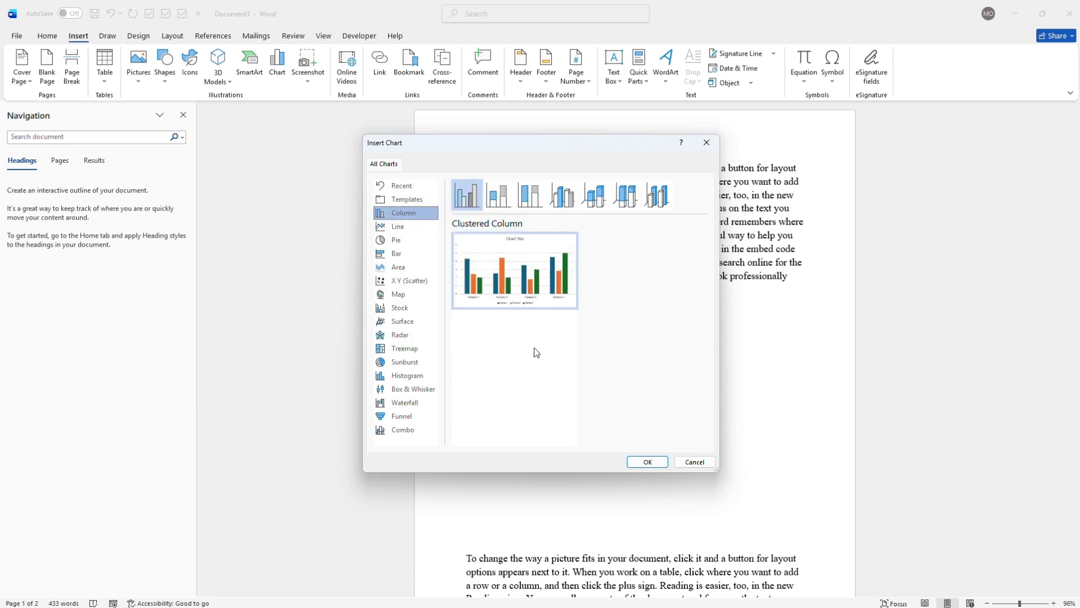
pyautogui.click(648, 463)
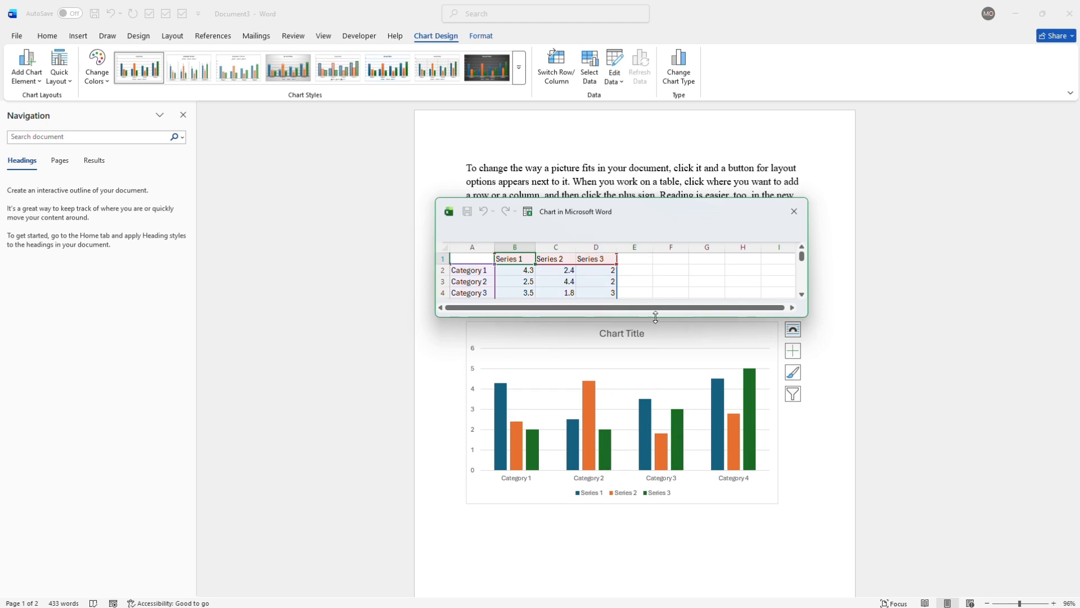
pyautogui.moveTo(655, 319); pyautogui.dragTo(657, 332)
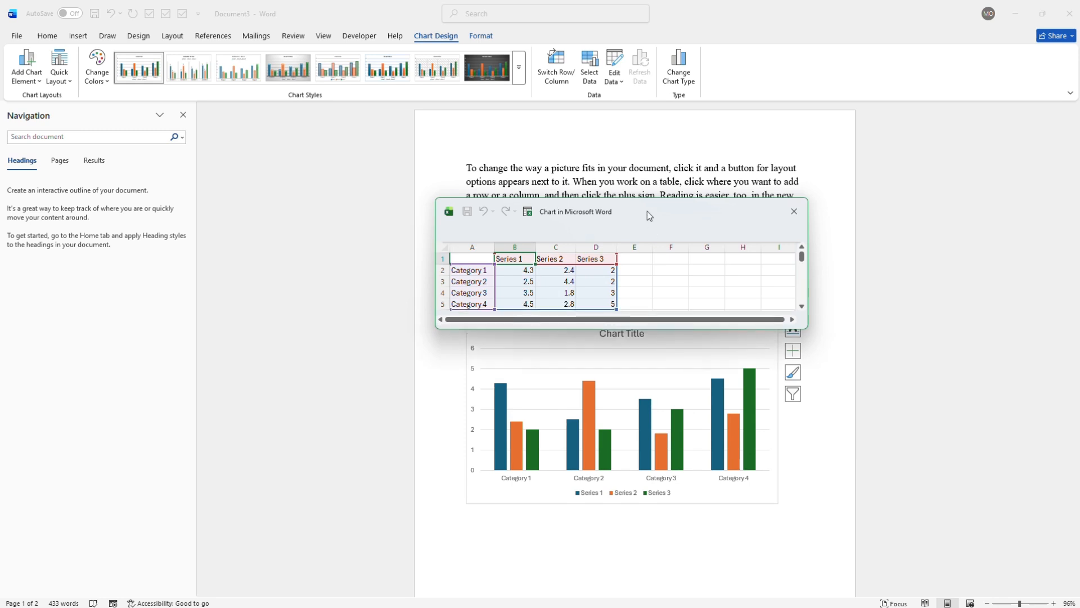
pyautogui.moveTo(649, 210); pyautogui.dragTo(656, 144)
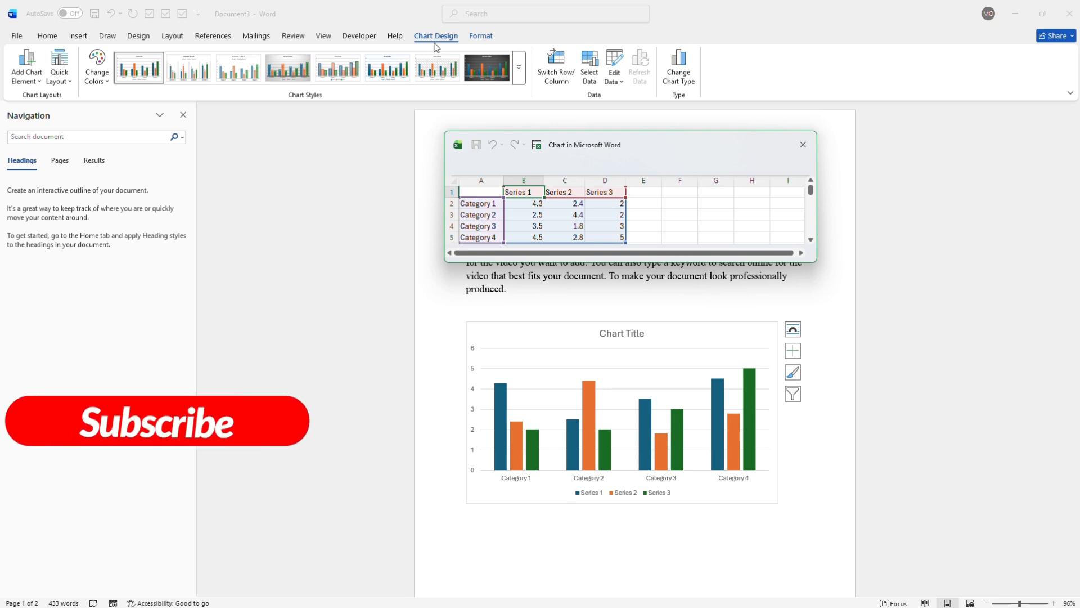
# Try several chart styles on the column chart and settle on the first style in the gallery
pyautogui.click(518, 70)
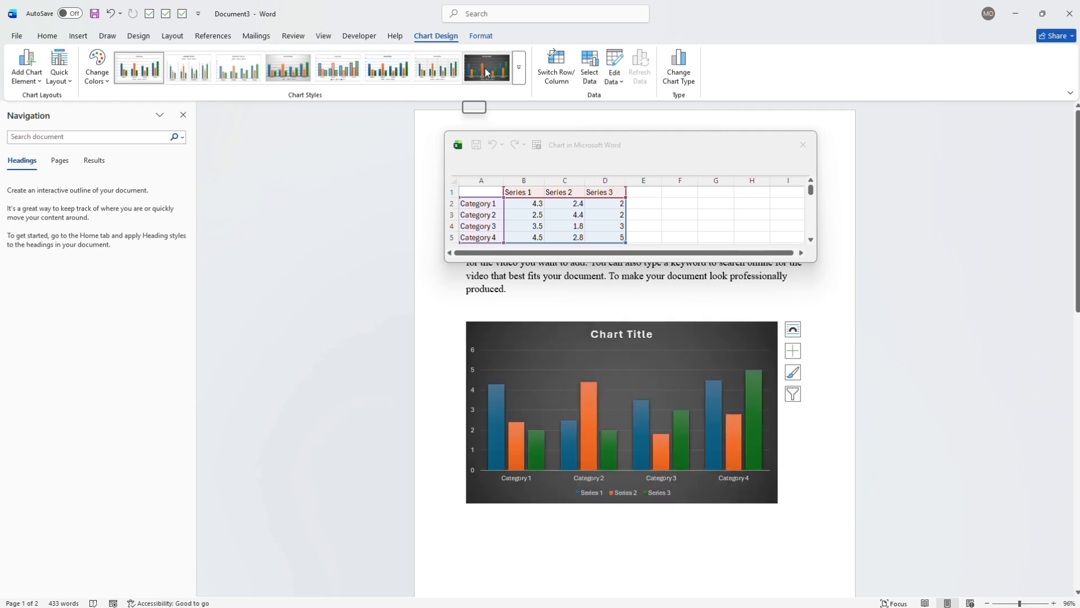
pyautogui.click(387, 68)
pyautogui.click(336, 72)
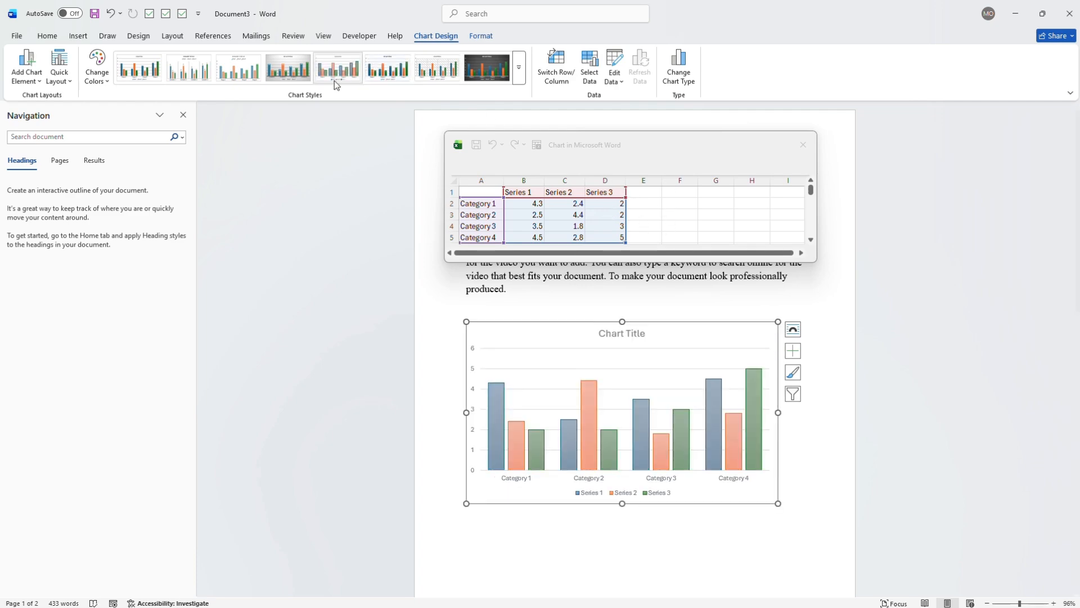
pyautogui.click(138, 69)
# Look through the available color palettes and quick layouts for the chart without applying any
pyautogui.click(103, 83)
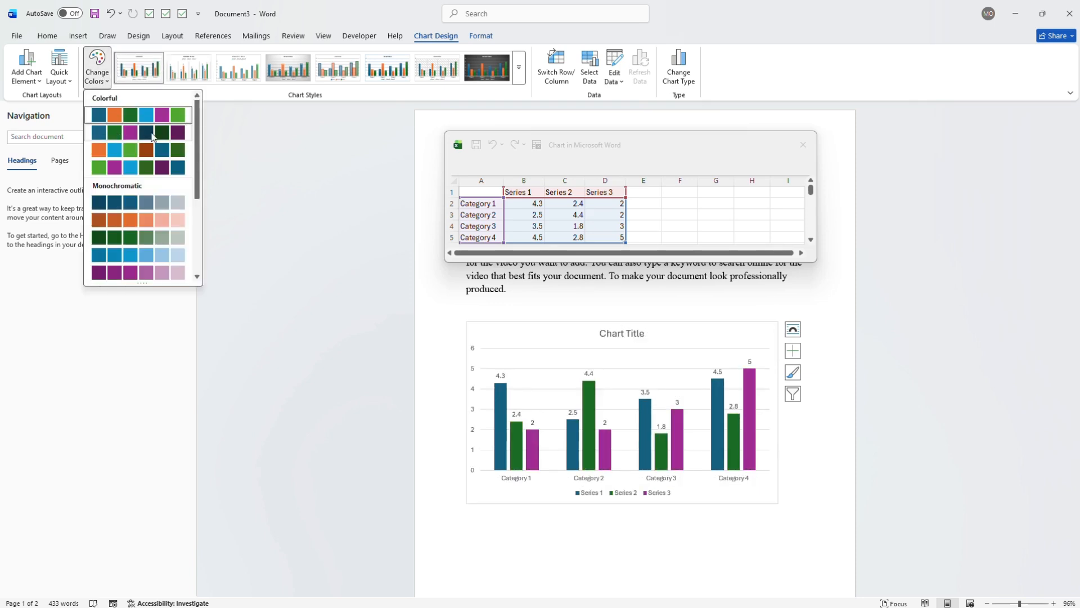
pyautogui.click(62, 85)
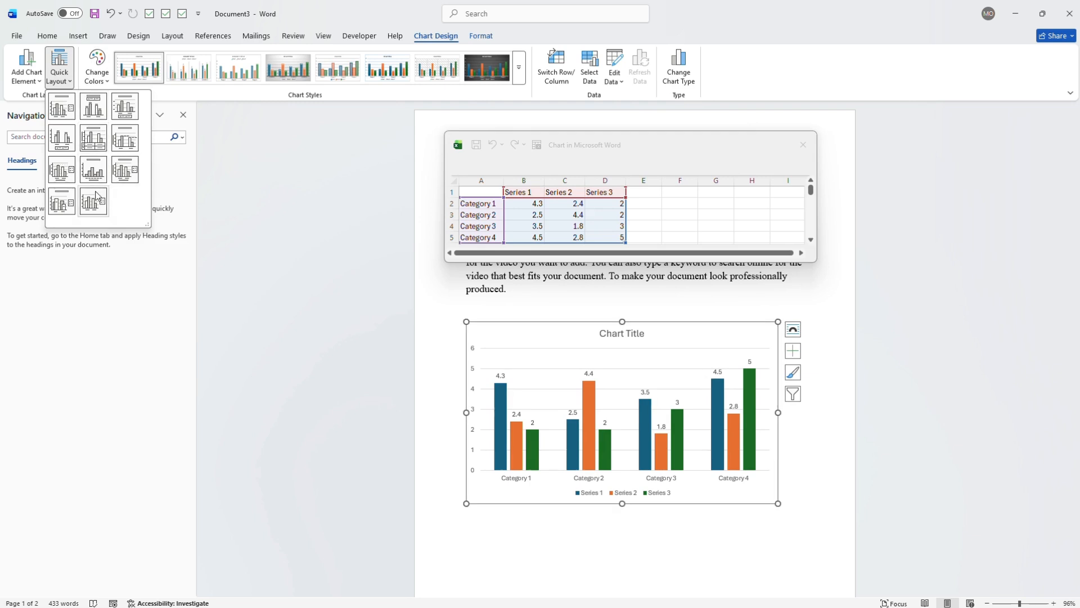
pyautogui.click(249, 90)
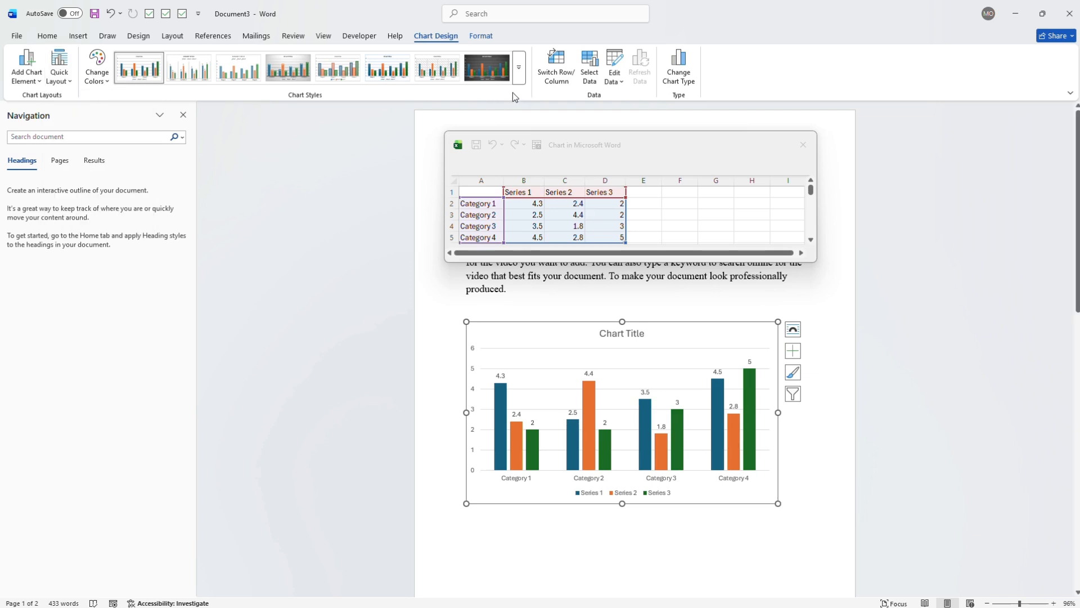
# Set the Series 1 value for Category 1 to 6 in the chart data
pyautogui.moveTo(575, 205); pyautogui.dragTo(536, 211)
pyautogui.hotkey('ctrl', 'Down')
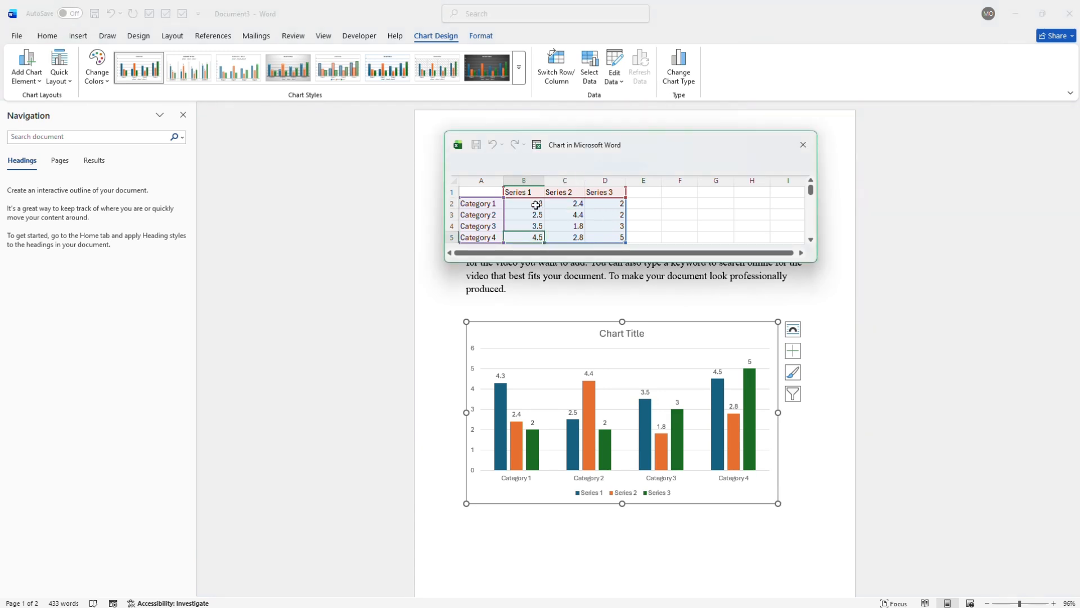
pyautogui.click(540, 204)
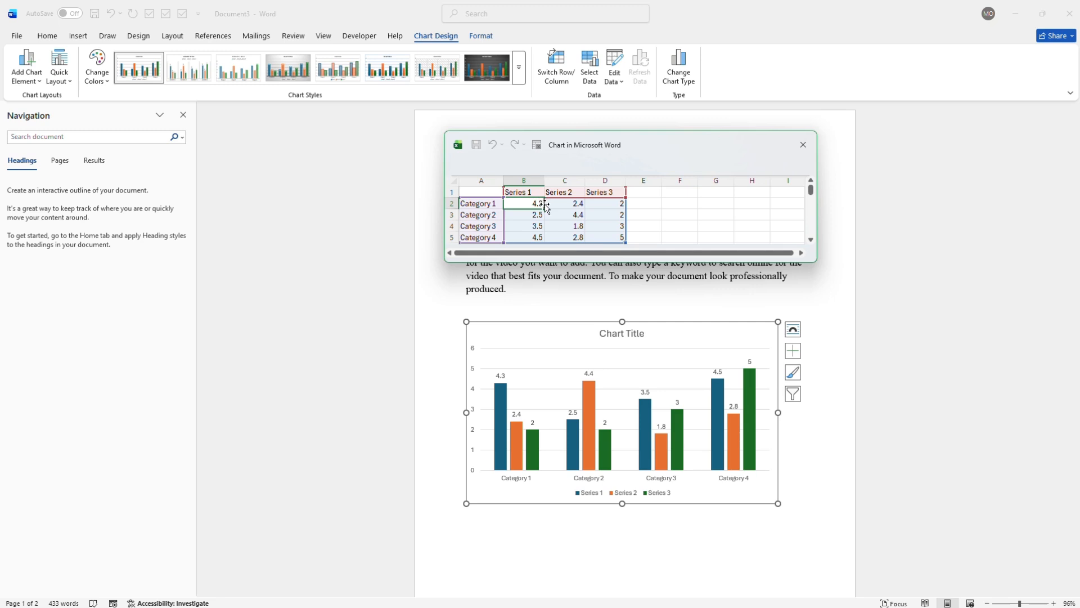
pyautogui.press('Delete')
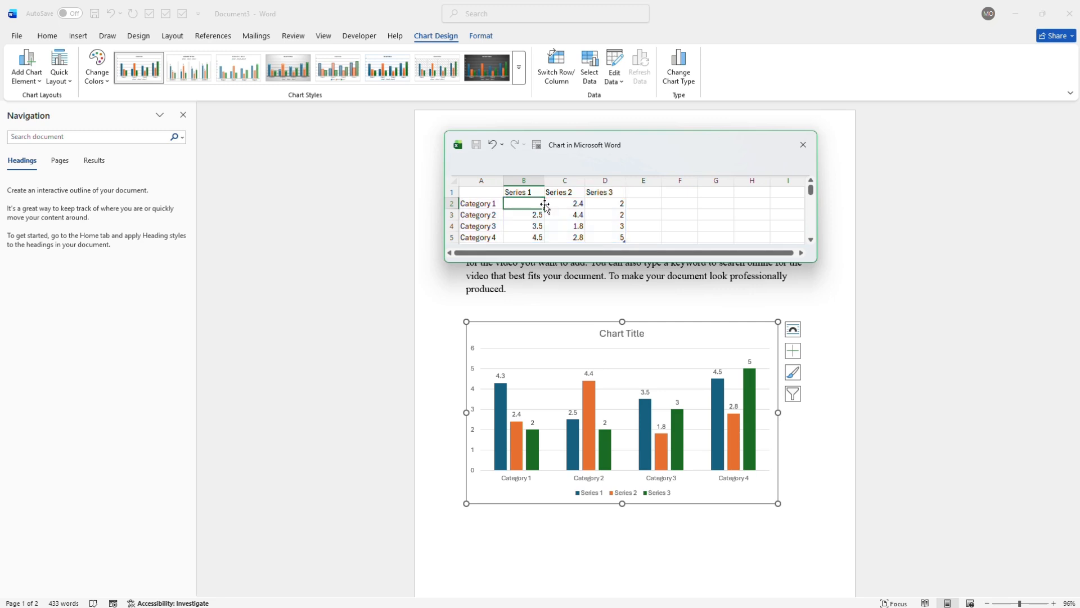
pyautogui.write('6')
pyautogui.press('Return')
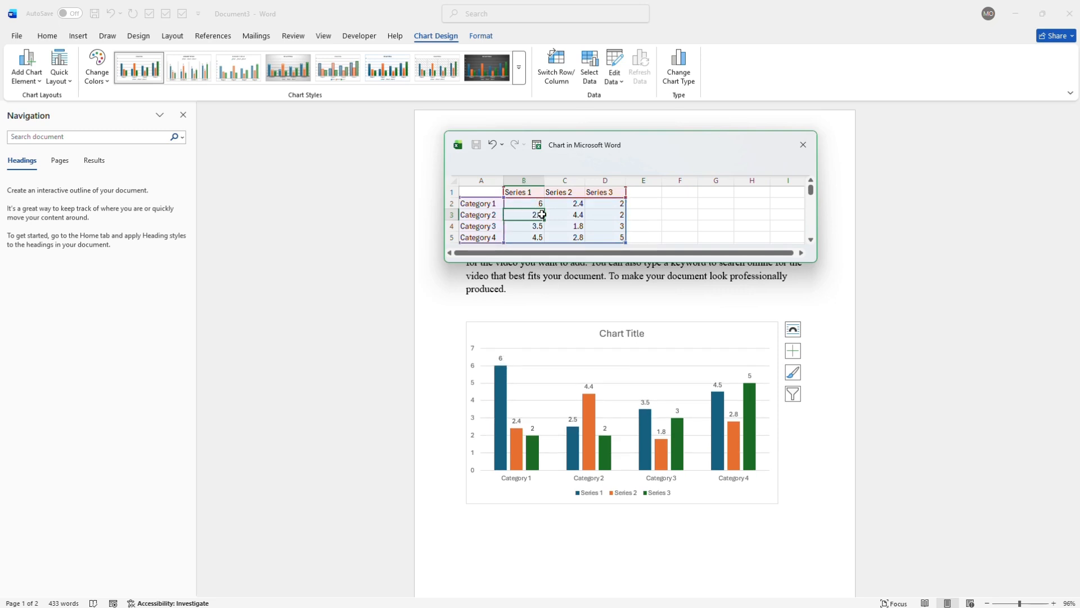
# Set the Series 2 value for Category 1 to 6 in the chart data
pyautogui.click(577, 204)
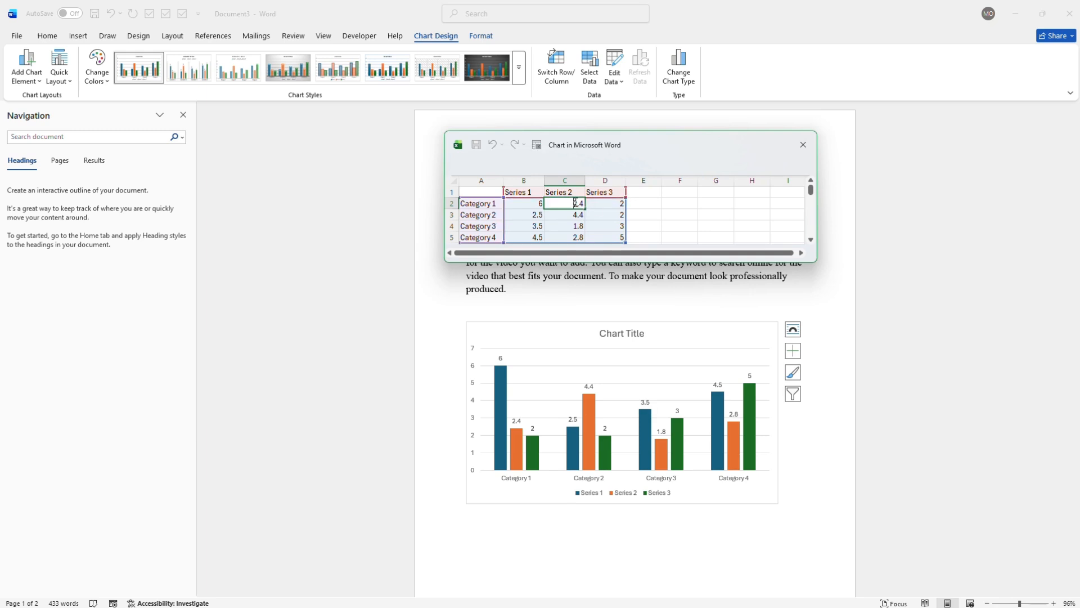
pyautogui.press('Delete')
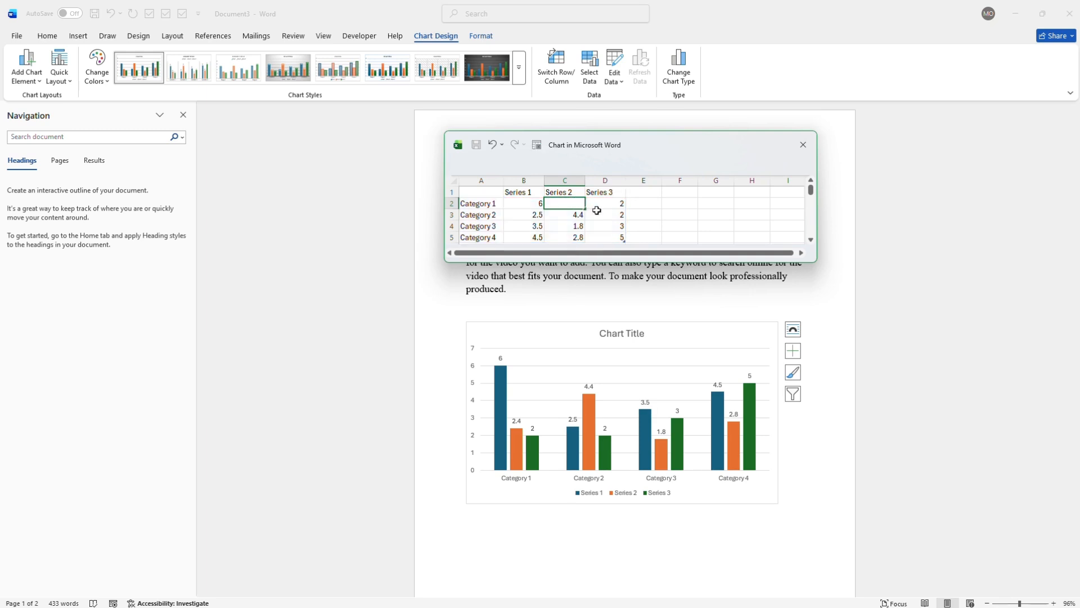
pyautogui.press('Return')
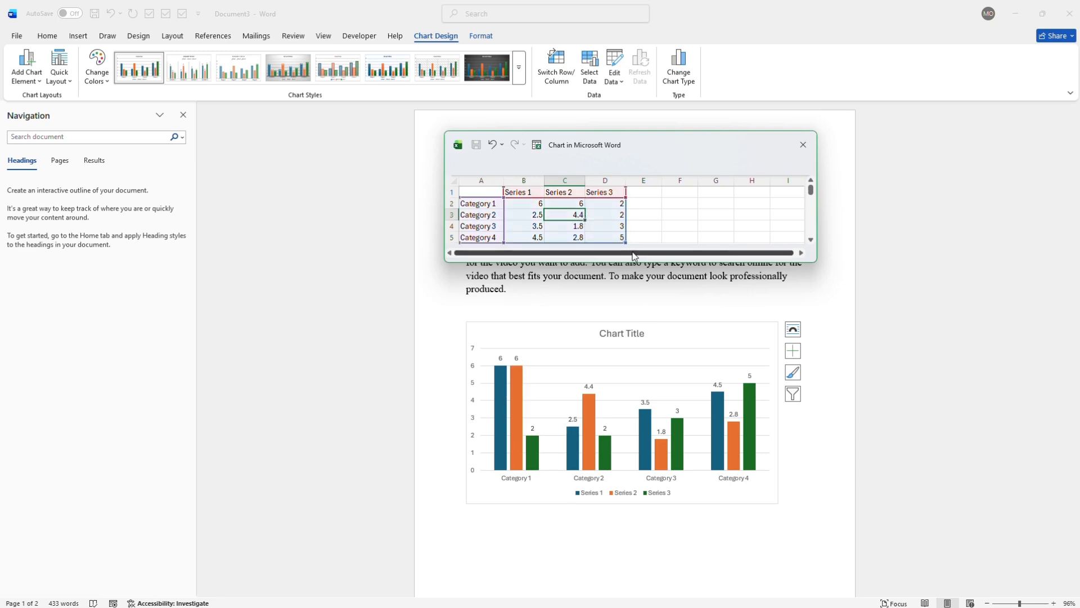
# Delete the Series 1 and Series 3 columns from the chart data sheet
pyautogui.click(523, 180)
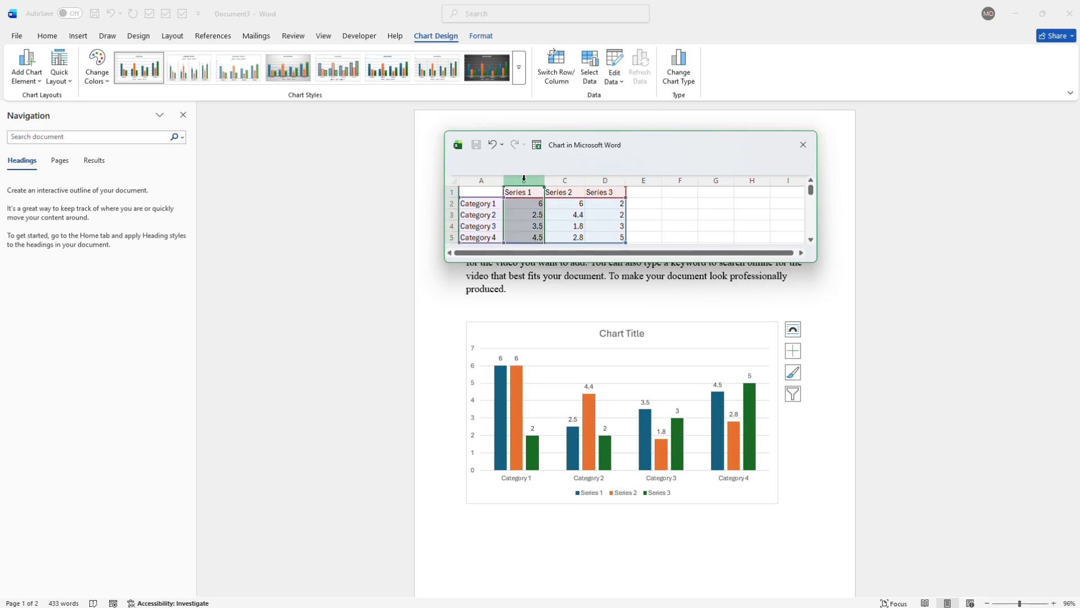
pyautogui.rightClick(524, 180)
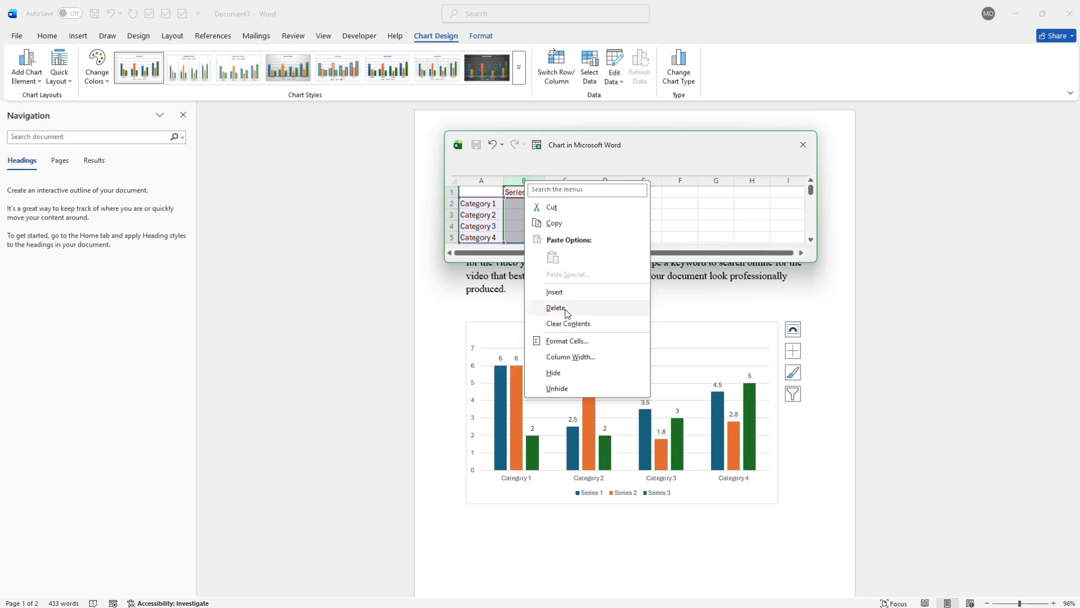
pyautogui.click(567, 313)
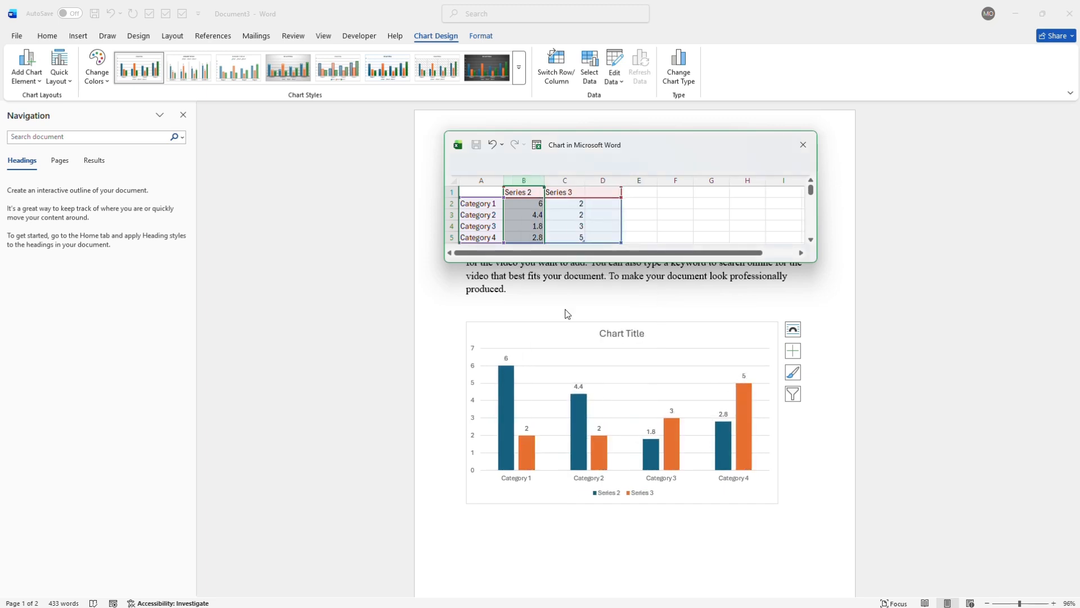
pyautogui.click(566, 180)
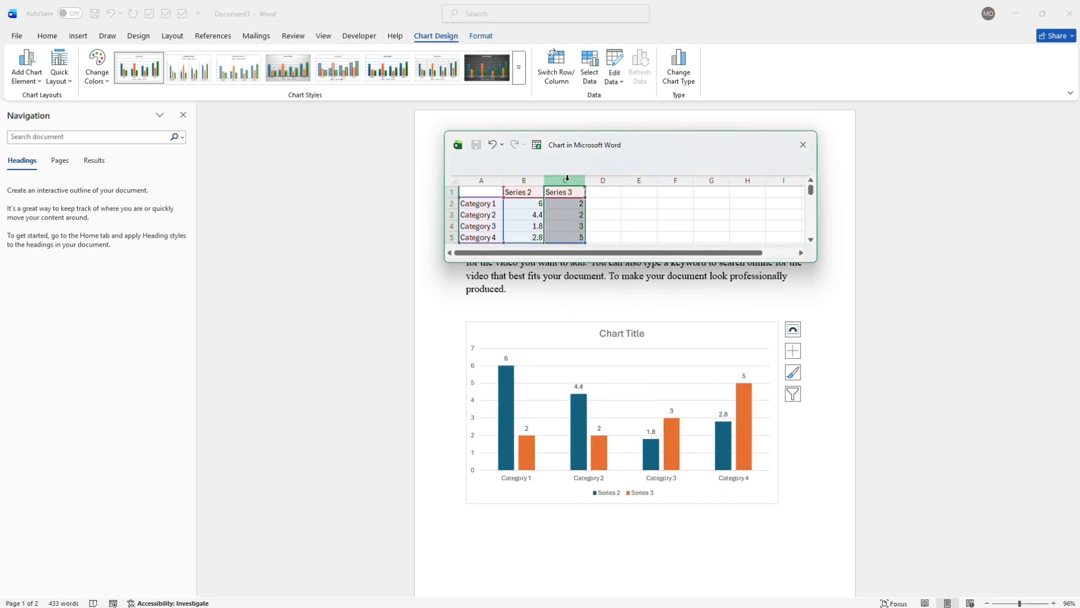
pyautogui.rightClick(567, 179)
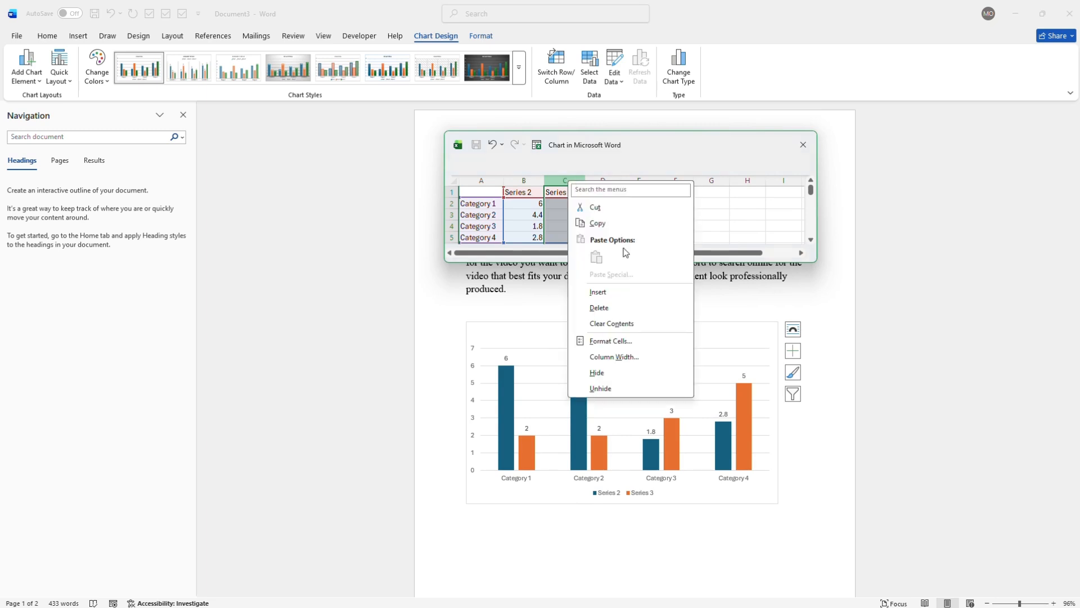
pyautogui.click(607, 313)
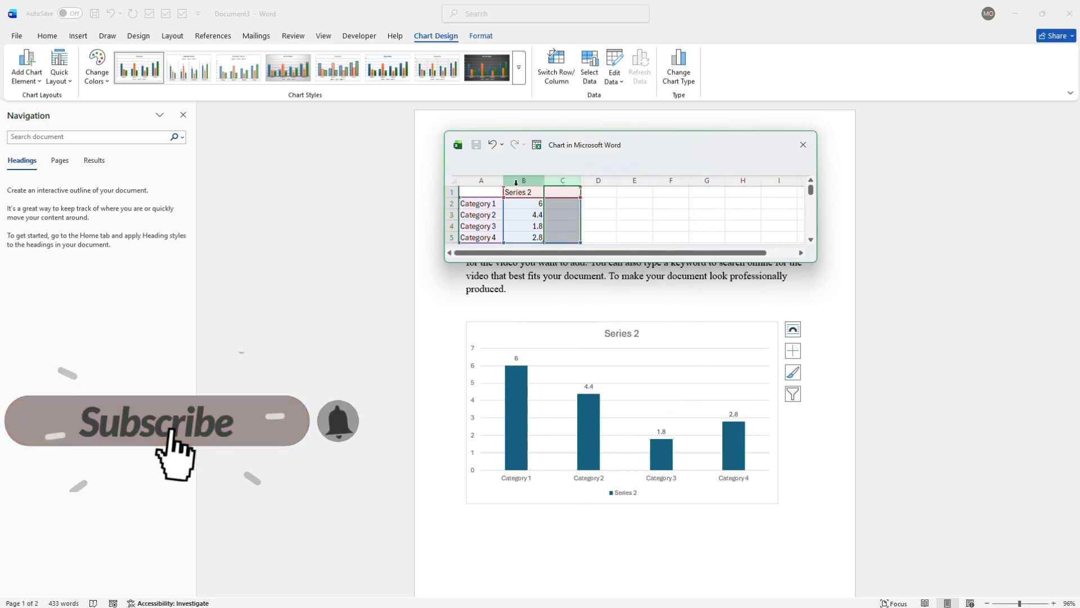
# Add a series named tyui in the column beside Series 2 and enter 7 for Category 1
pyautogui.rightClick(568, 182)
pyautogui.click(603, 298)
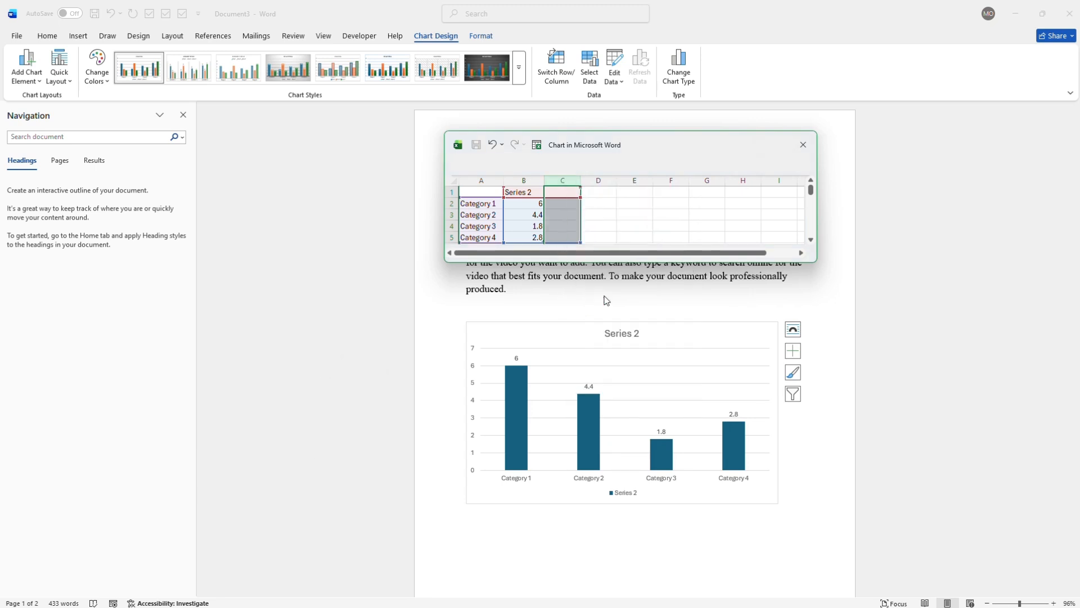
pyautogui.click(567, 194)
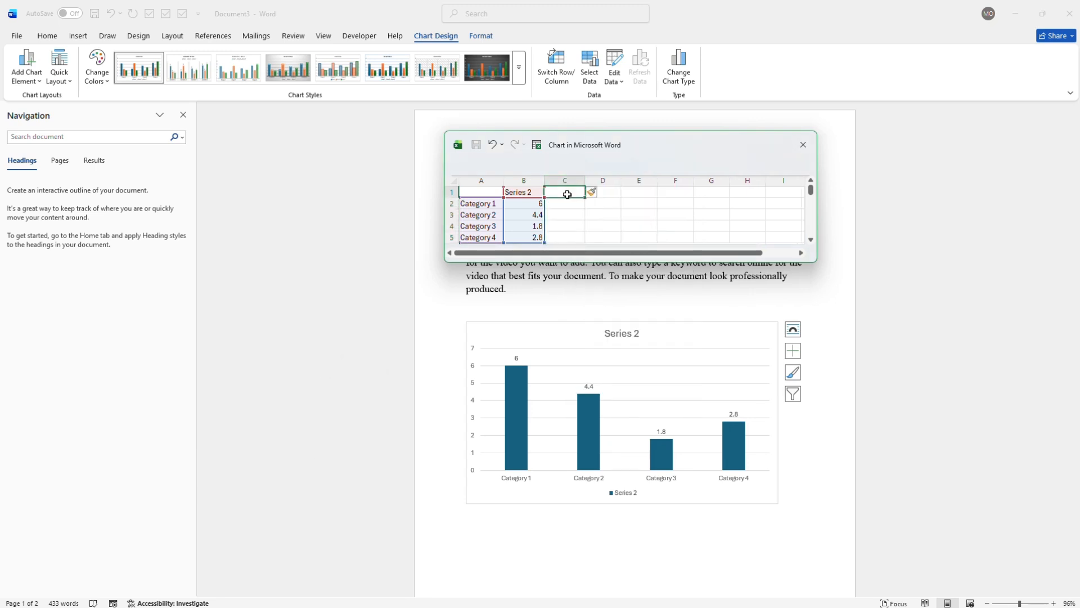
pyautogui.write('tyui')
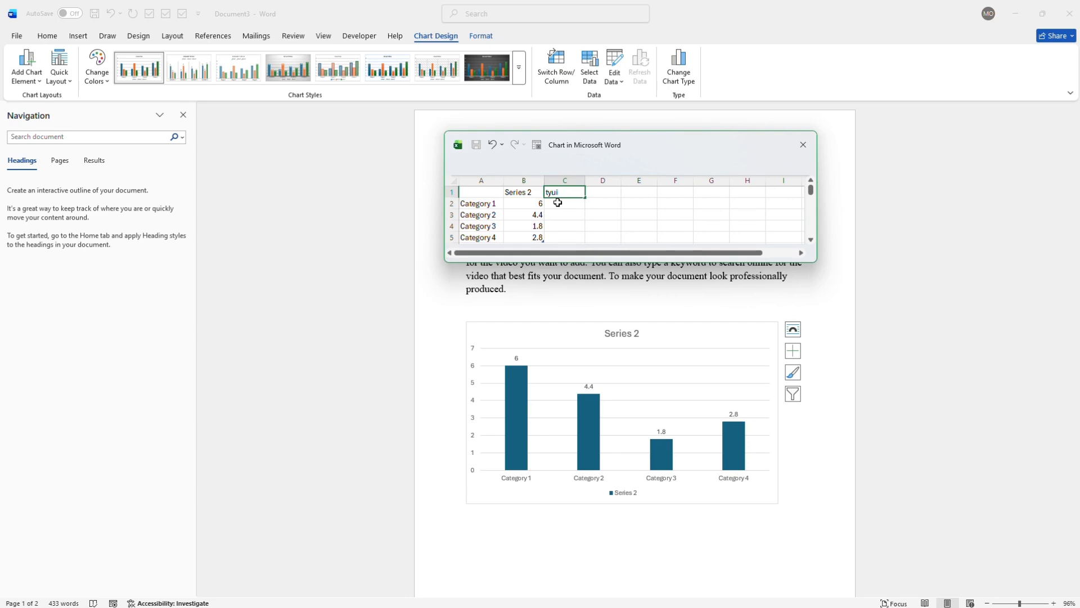
pyautogui.click(558, 203)
pyautogui.write('hj')
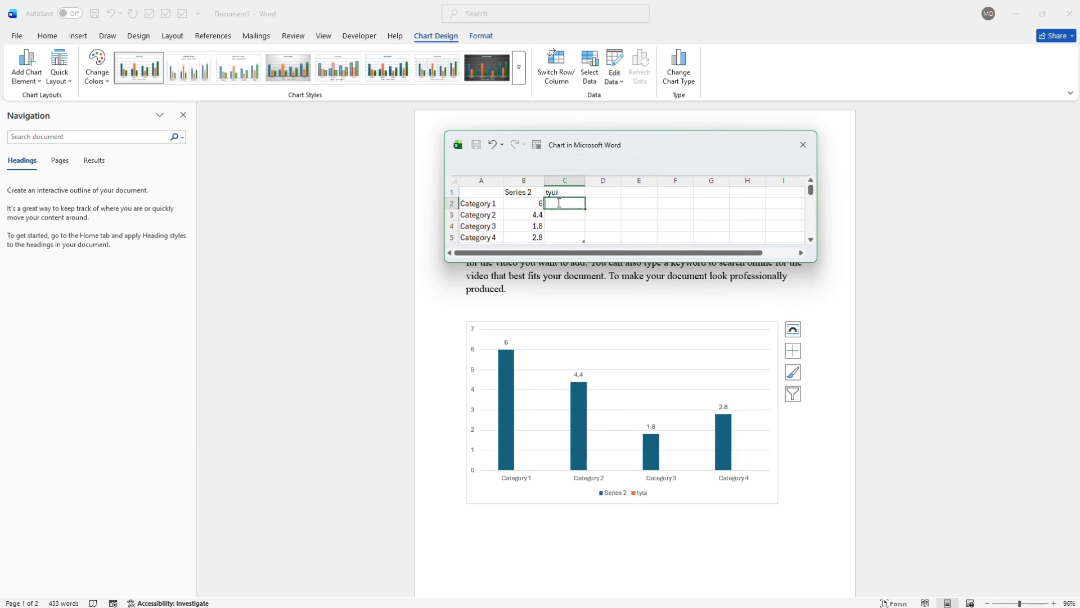
# Enter u, 8 and 5 as the tyui values for Categories 2, 3 and 4, and close the chart data sheet
pyautogui.click(558, 215)
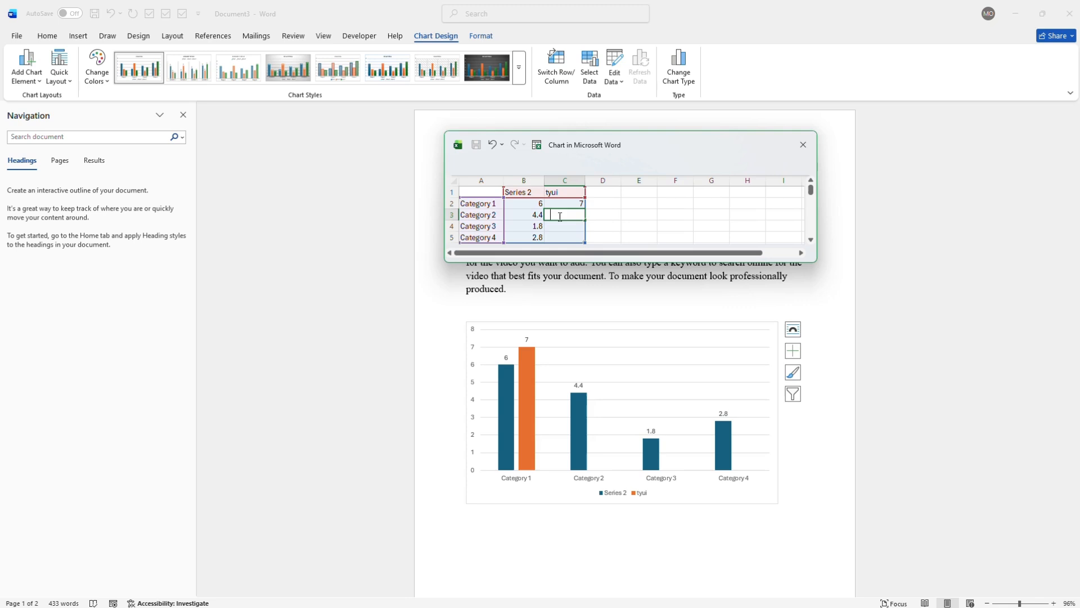
pyautogui.write('u')
pyautogui.click(560, 224)
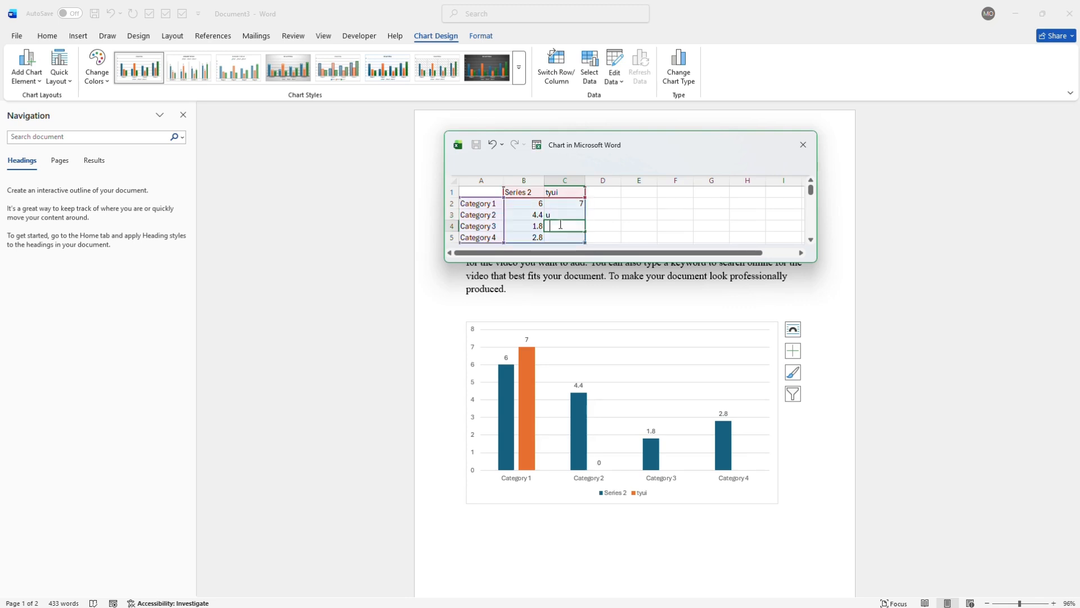
pyautogui.write('8')
pyautogui.click(560, 237)
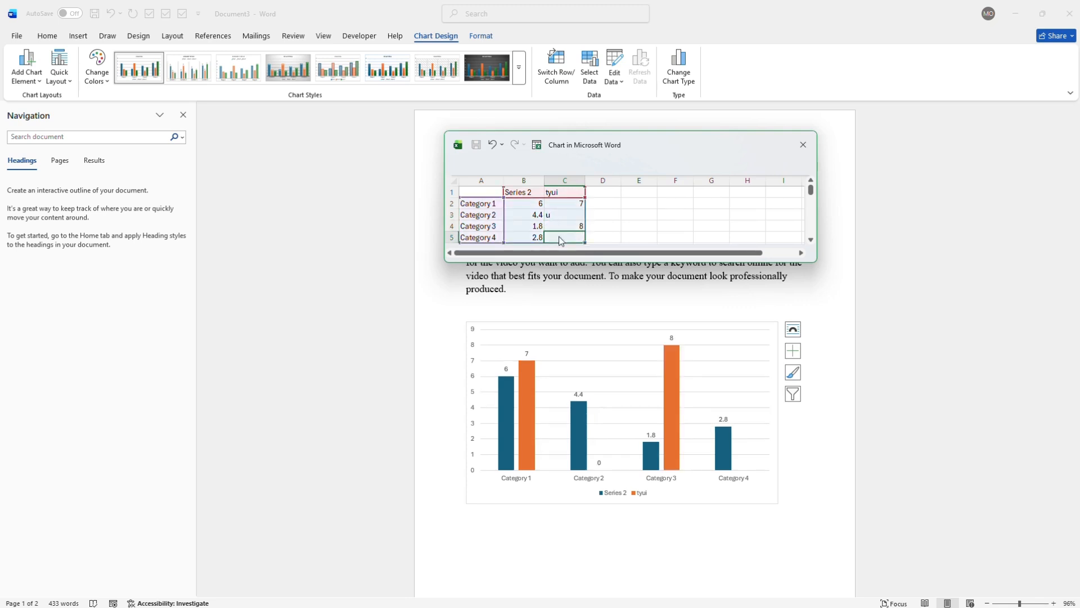
pyautogui.write('5')
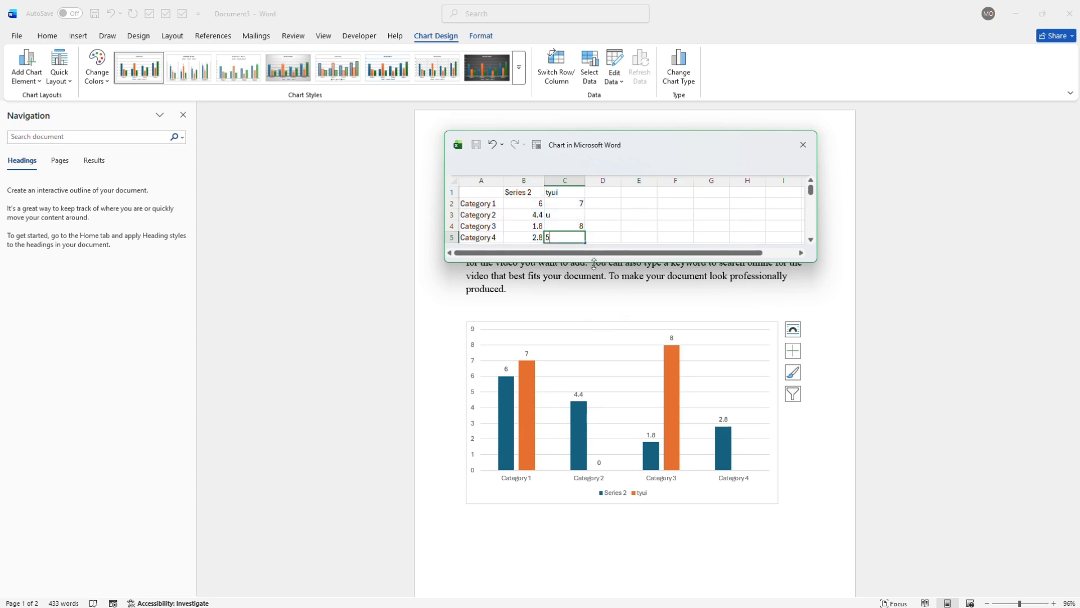
pyautogui.click(563, 224)
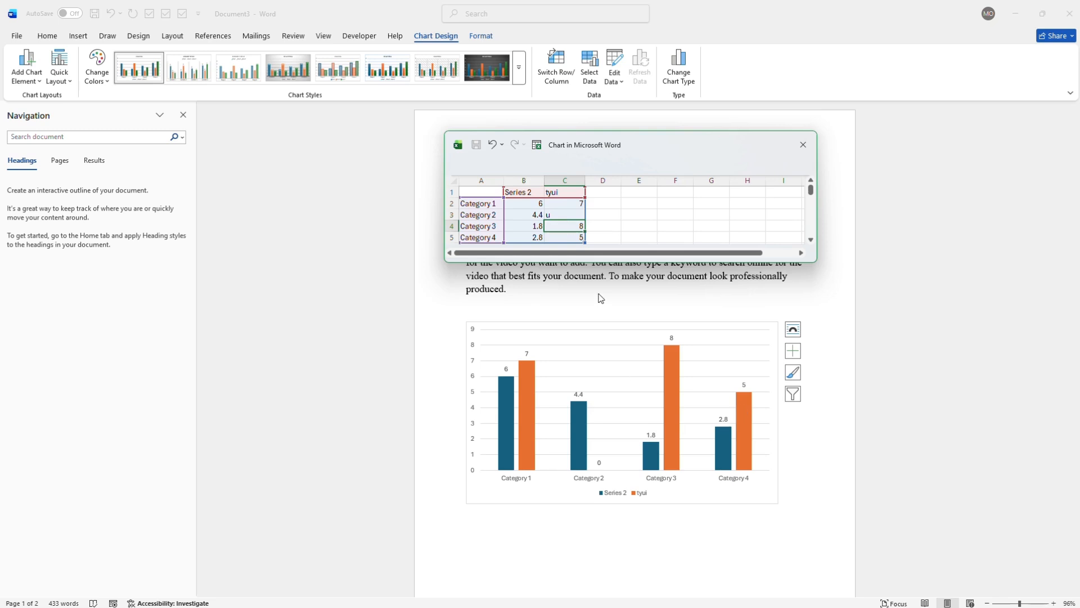
pyautogui.click(803, 145)
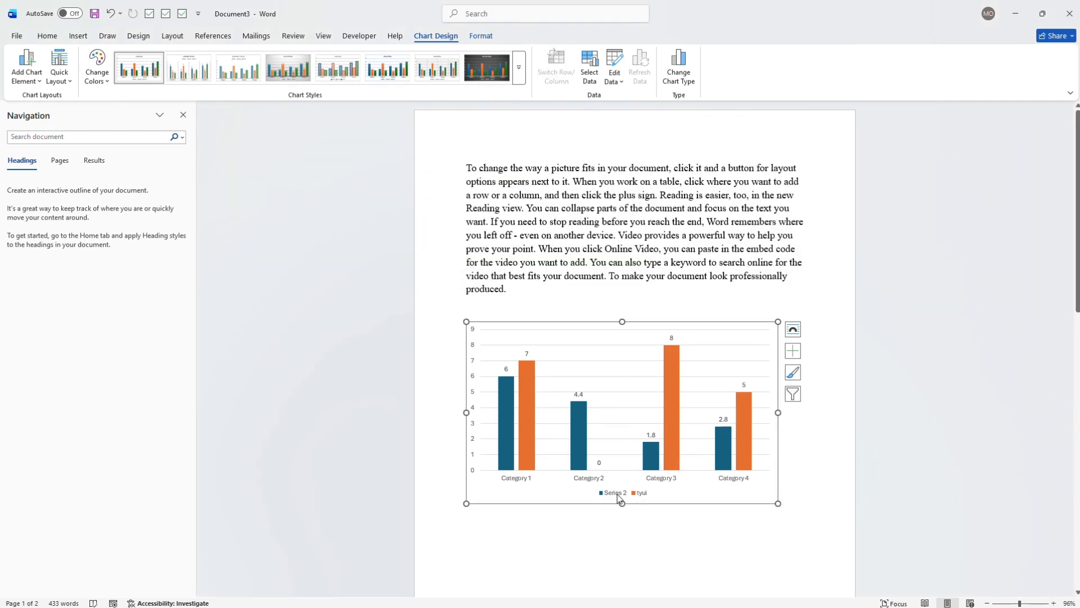
pyautogui.click(624, 361)
pyautogui.doubleClick(625, 339)
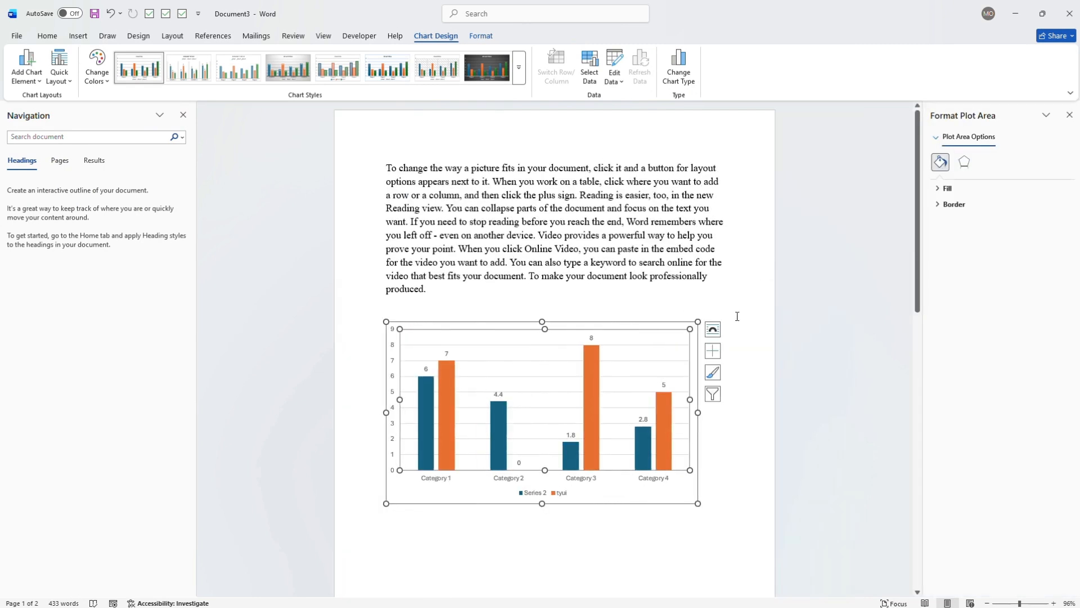
pyautogui.click(756, 310)
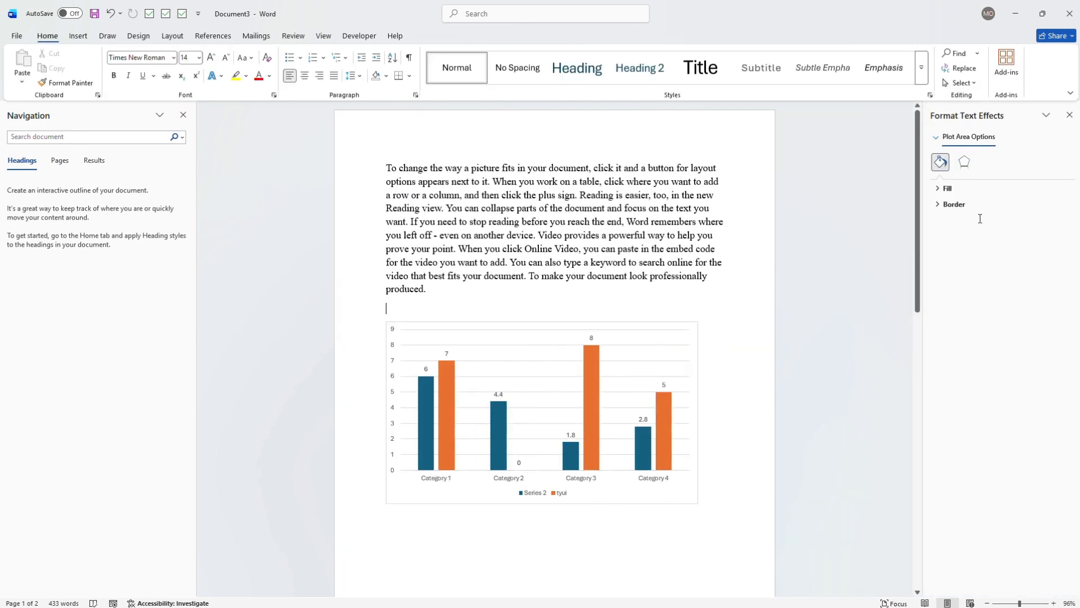
pyautogui.click(1069, 116)
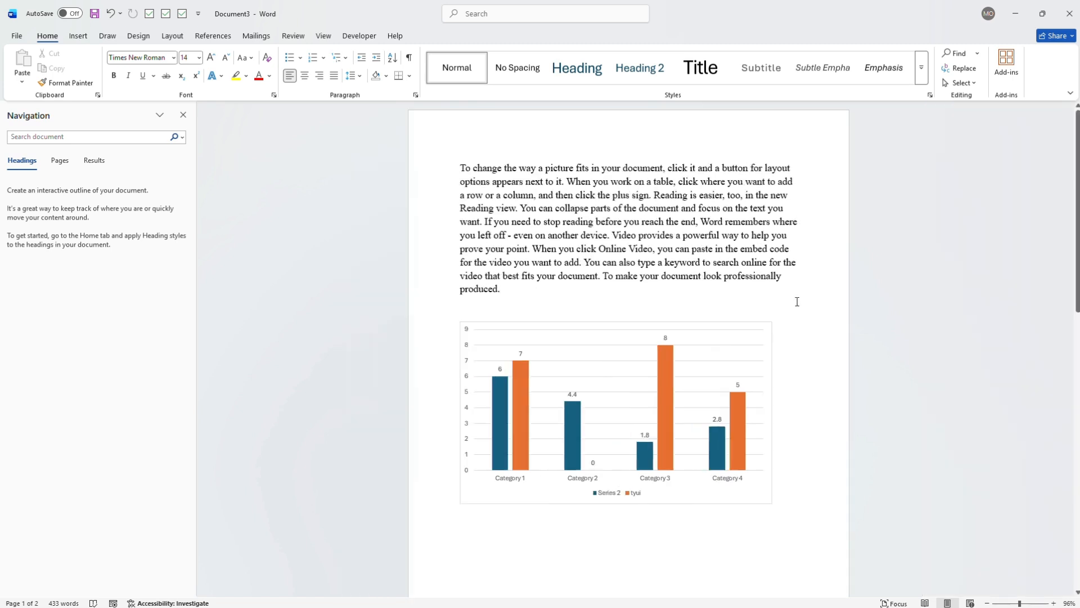
# View the column chart's style choices and its data sheet, closing the sheet without editing
pyautogui.click(760, 324)
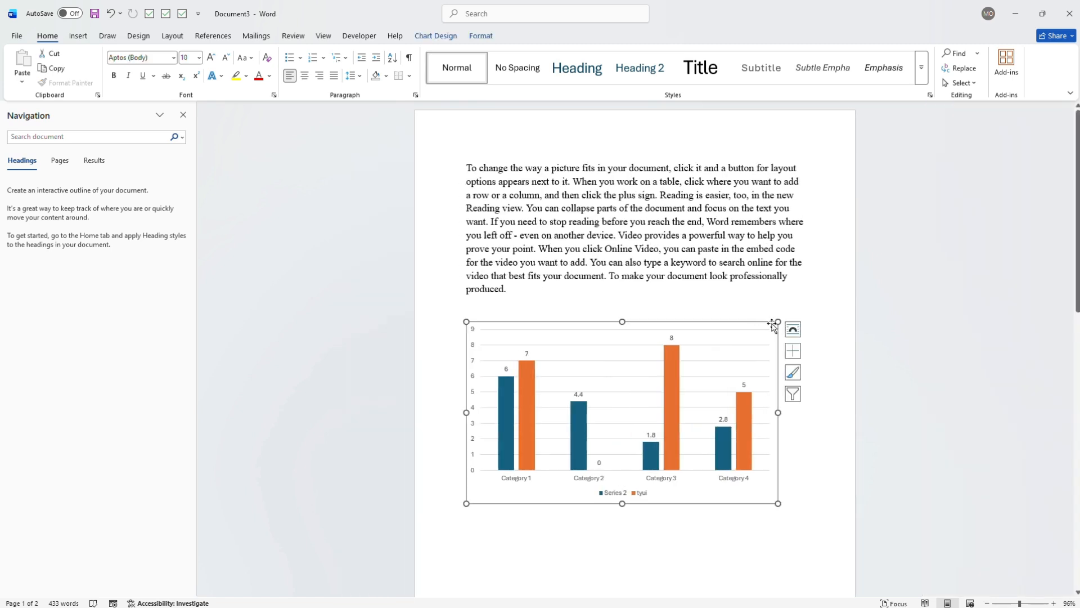
pyautogui.click(797, 375)
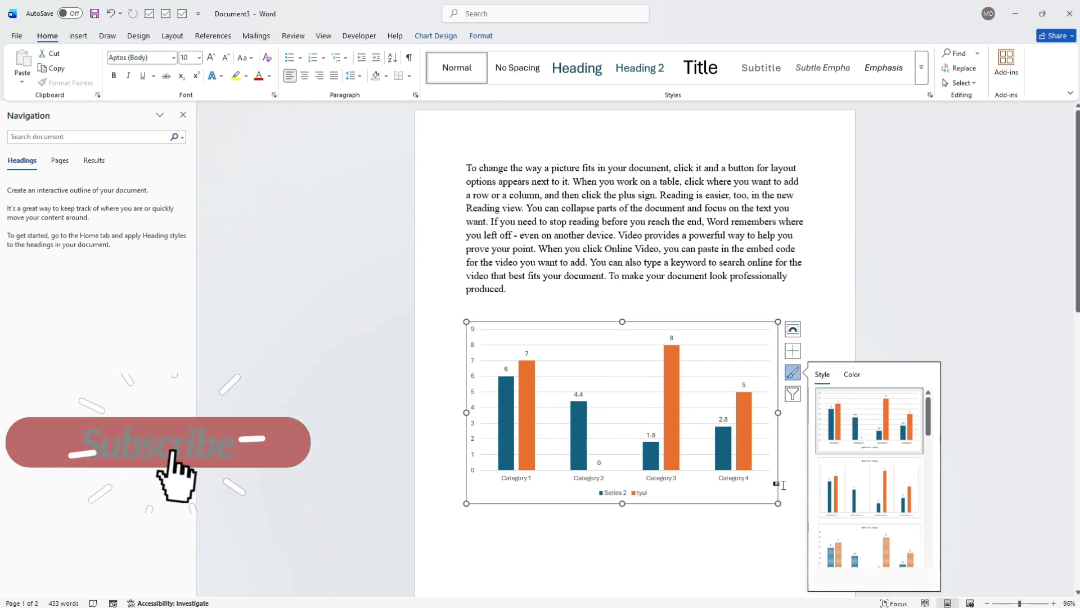
pyautogui.rightClick(695, 497)
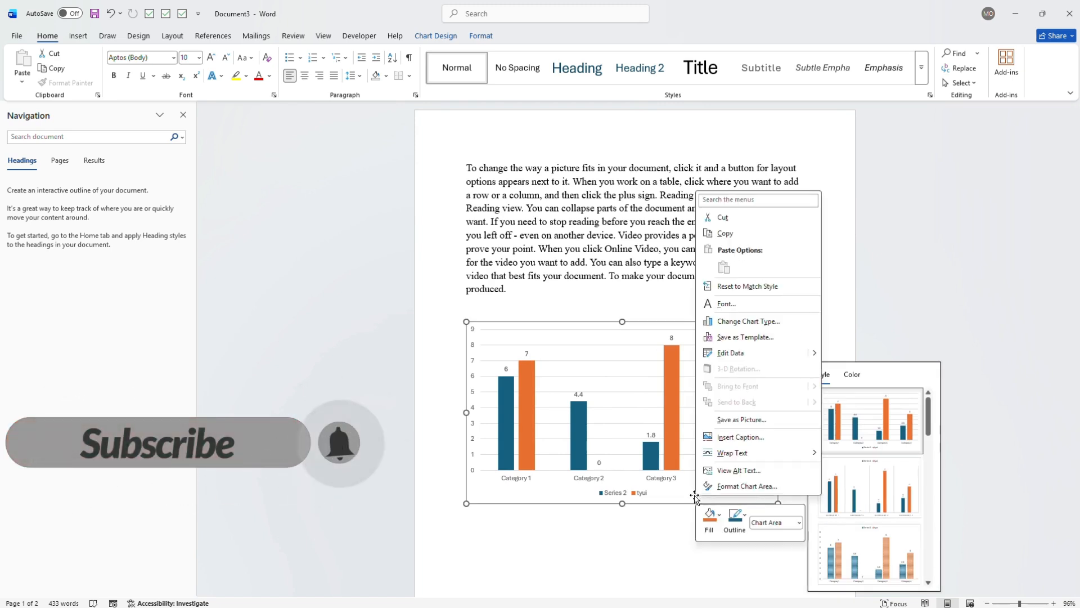
pyautogui.click(729, 353)
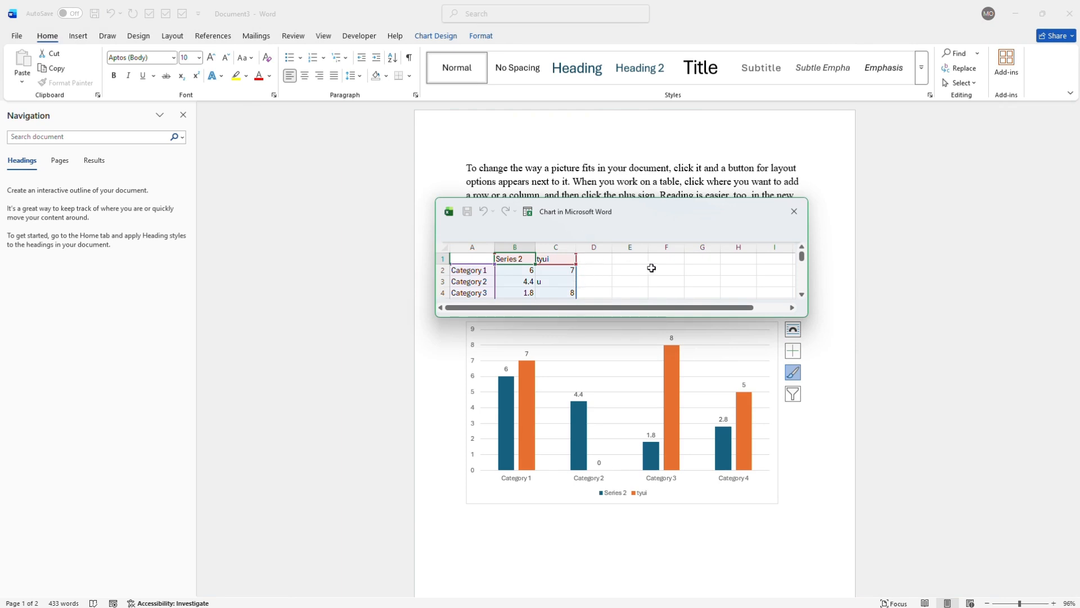
pyautogui.click(794, 211)
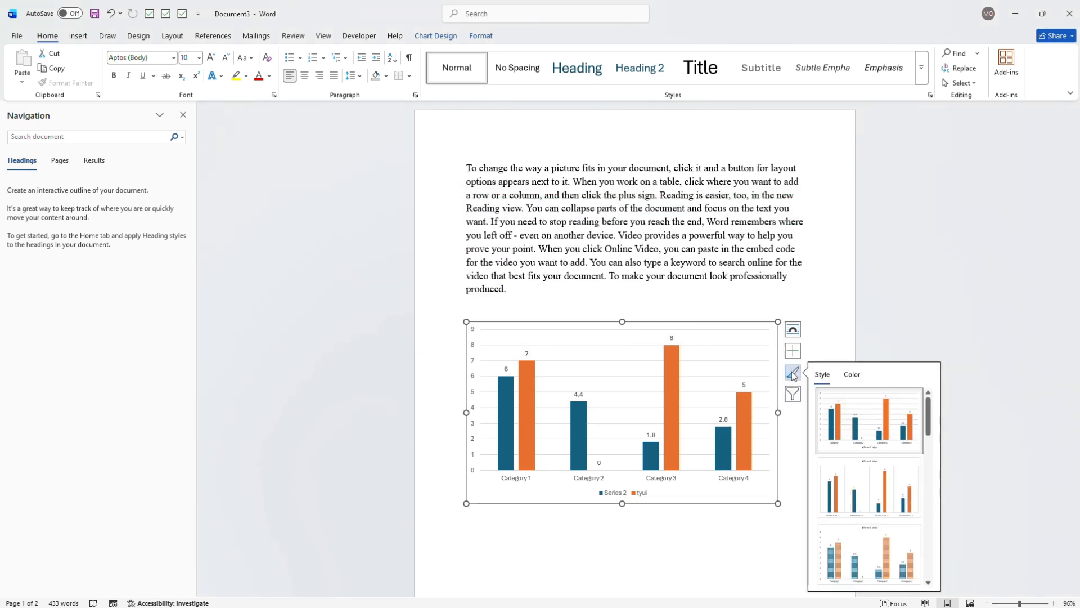
# Increase the height of the column chart by stretching its frame vertically
pyautogui.click(630, 305)
pyautogui.click(619, 319)
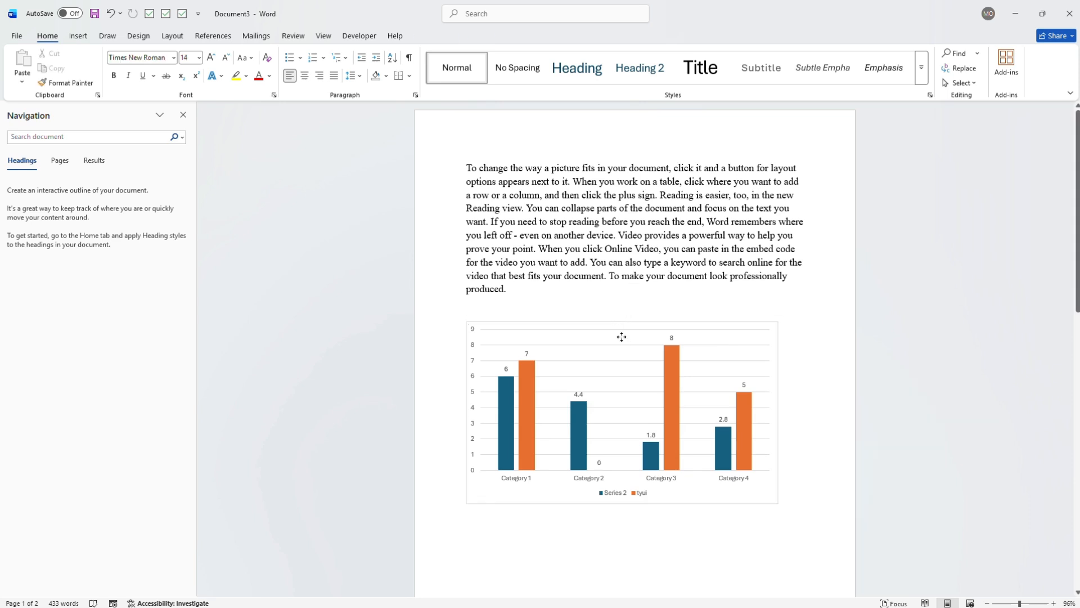
pyautogui.click(621, 336)
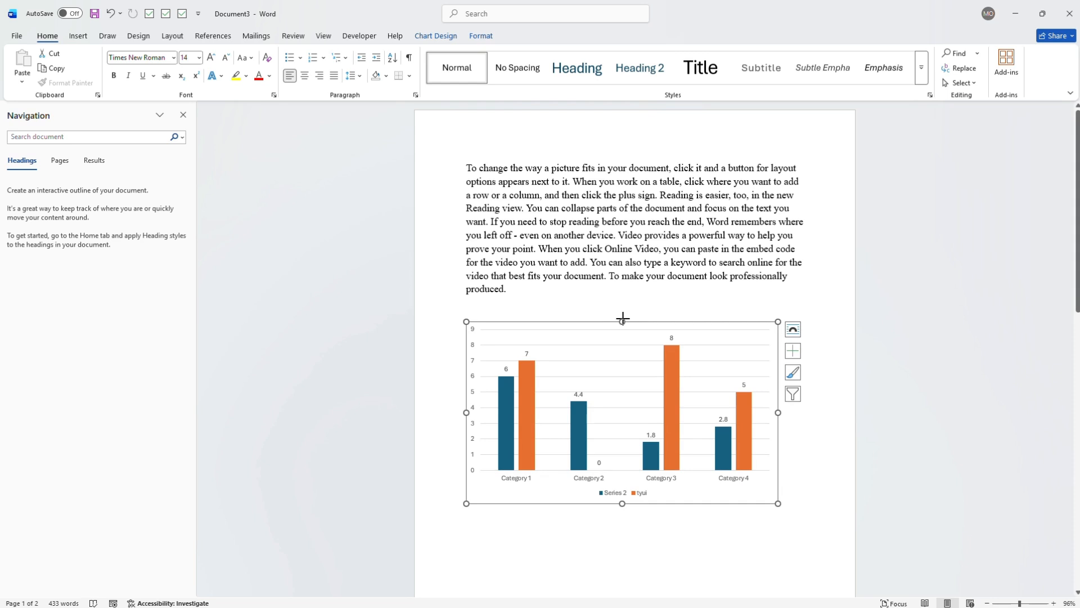
pyautogui.moveTo(622, 319); pyautogui.dragTo(634, 271)
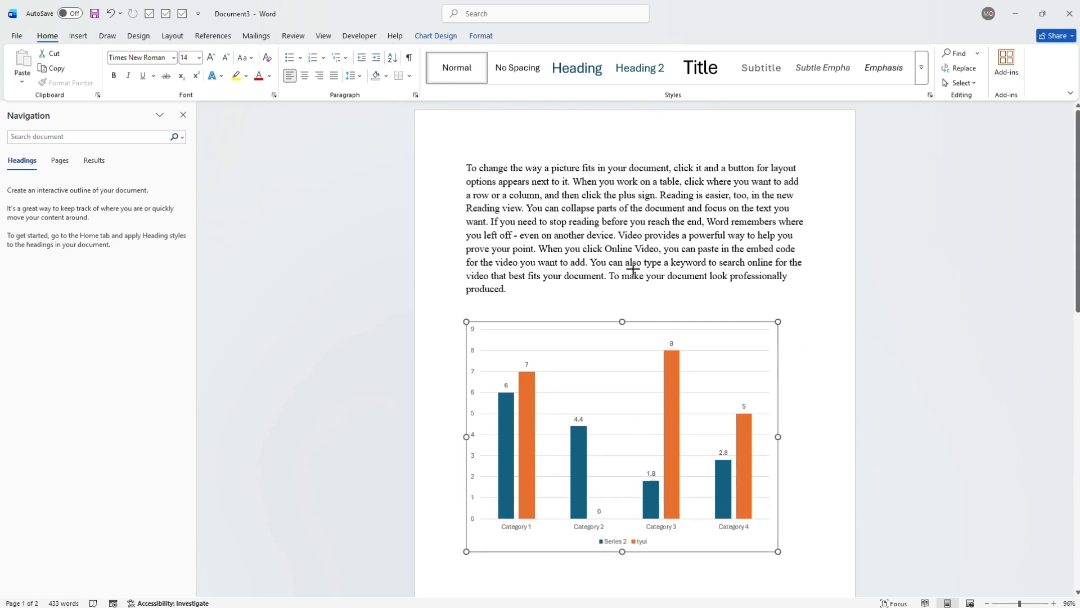
pyautogui.doubleClick(616, 336)
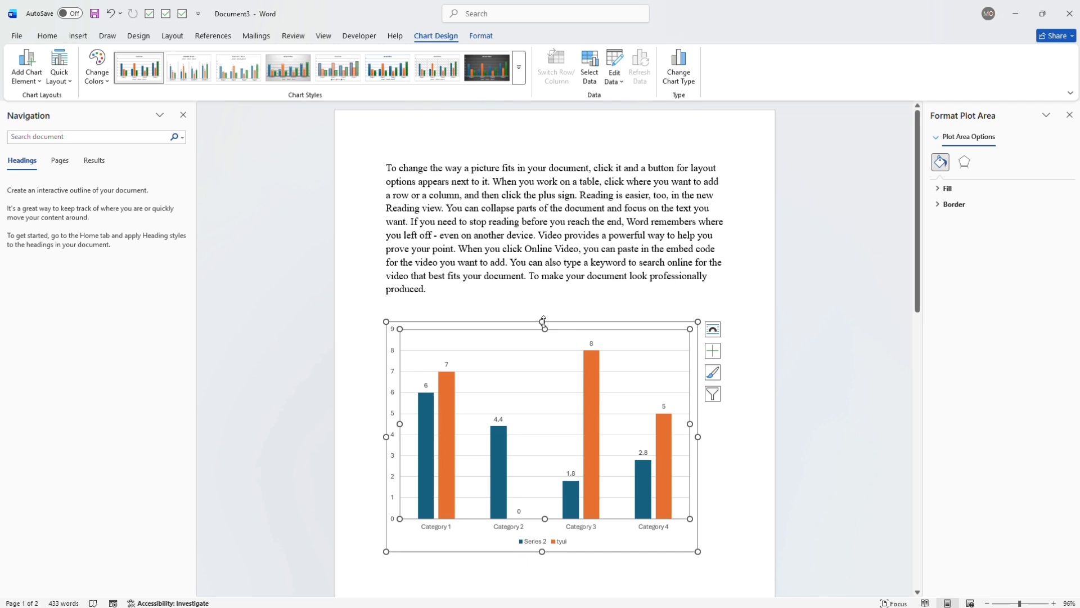
pyautogui.moveTo(543, 320)
pyautogui.mouseDown()
pyautogui.moveTo(550, 295)
pyautogui.moveTo(545, 314)
pyautogui.mouseUp()
pyautogui.click(535, 550)
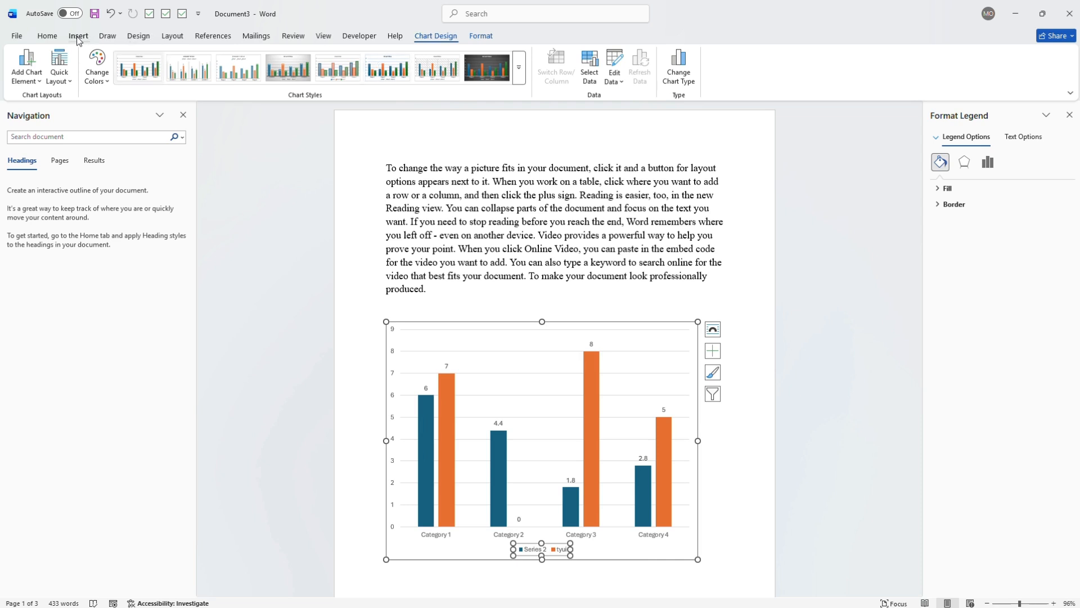
# Delete the column chart from the document
pyautogui.click(79, 36)
pyautogui.click(594, 325)
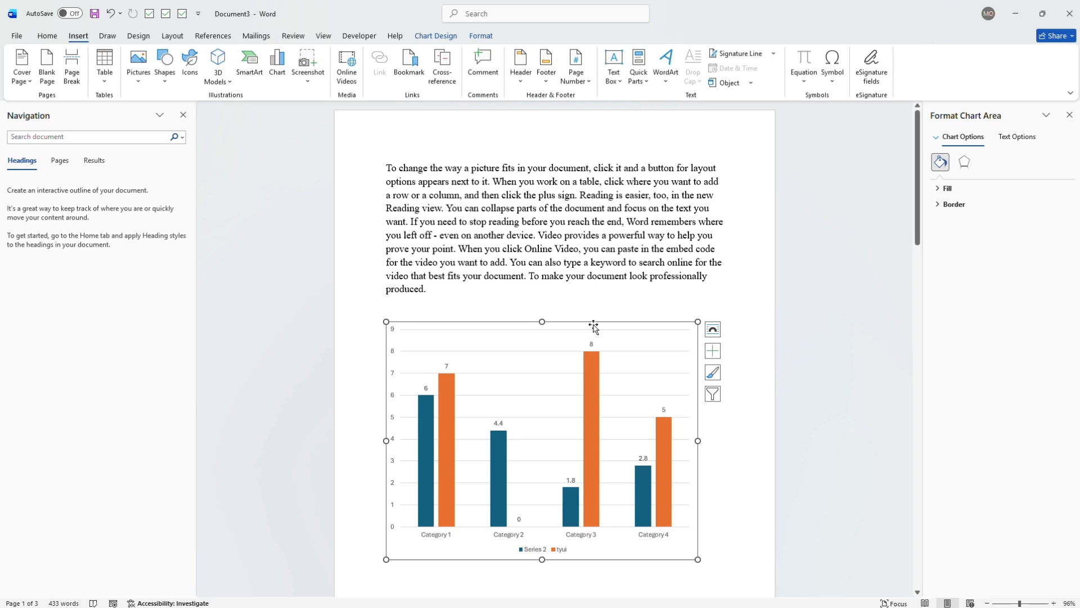
pyautogui.press('Delete')
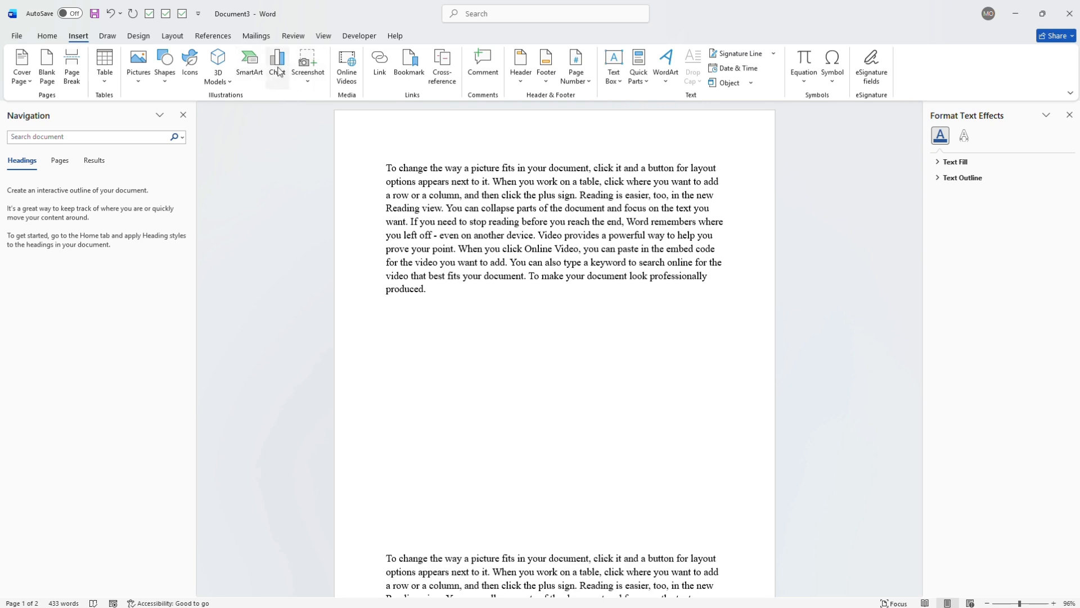
# Insert a 3-D pie chart below the first paragraph and close its data sheet, keeping the default data
pyautogui.click(279, 72)
pyautogui.click(385, 242)
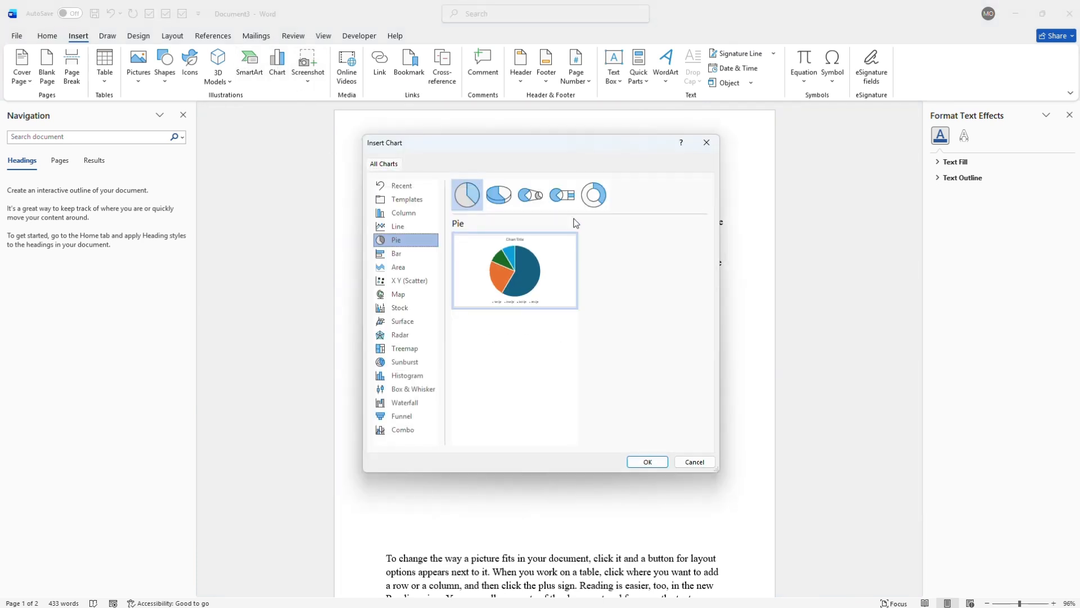
pyautogui.click(501, 196)
pyautogui.click(647, 461)
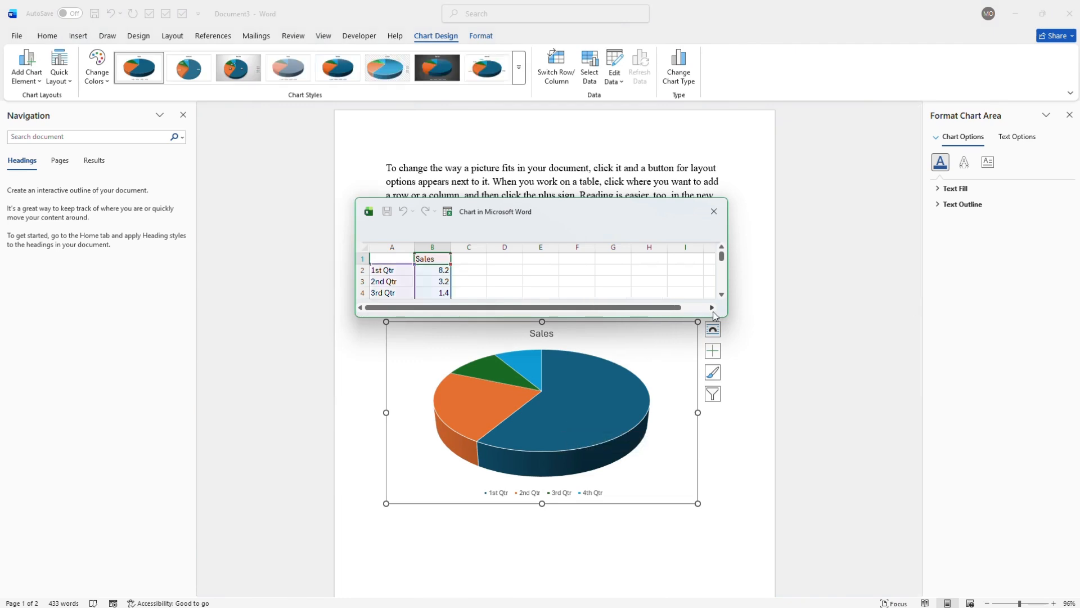
pyautogui.click(721, 294)
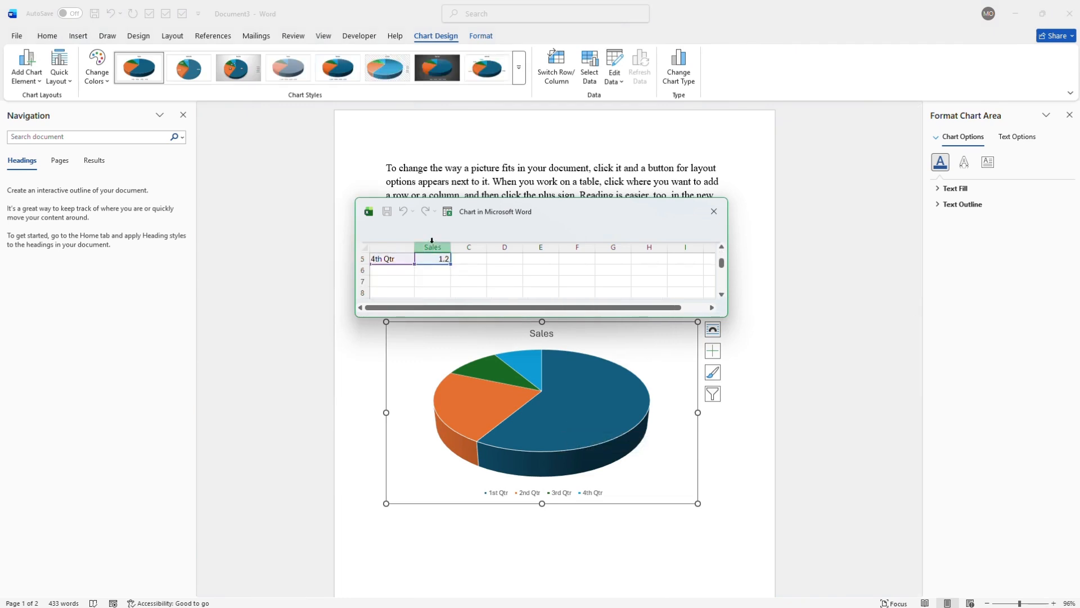
pyautogui.click(713, 213)
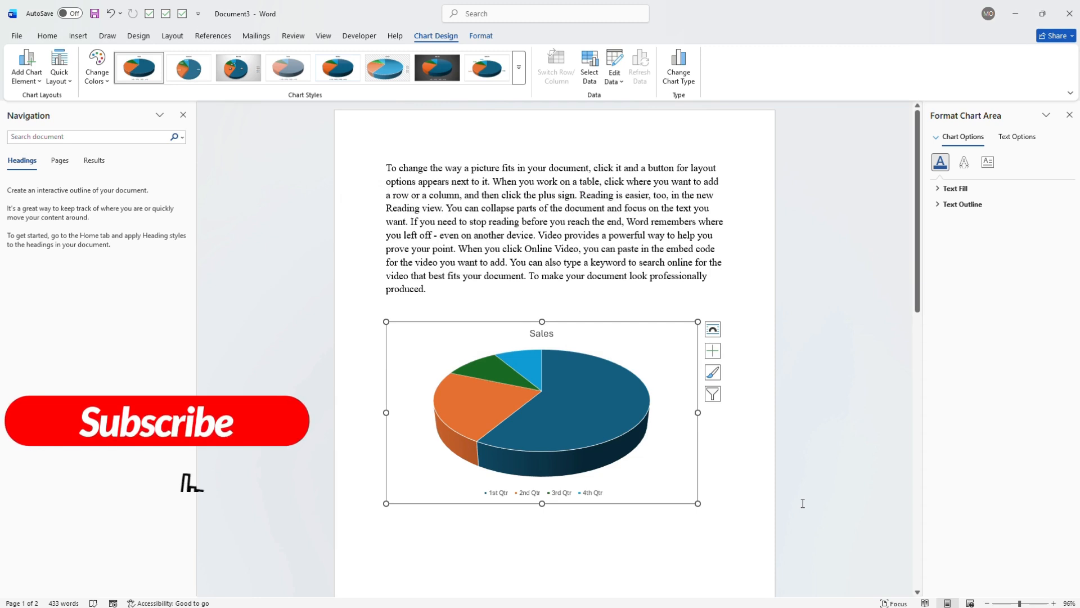
# Replace the pie chart's title with "kbroda subs analysis"
pyautogui.click(544, 335)
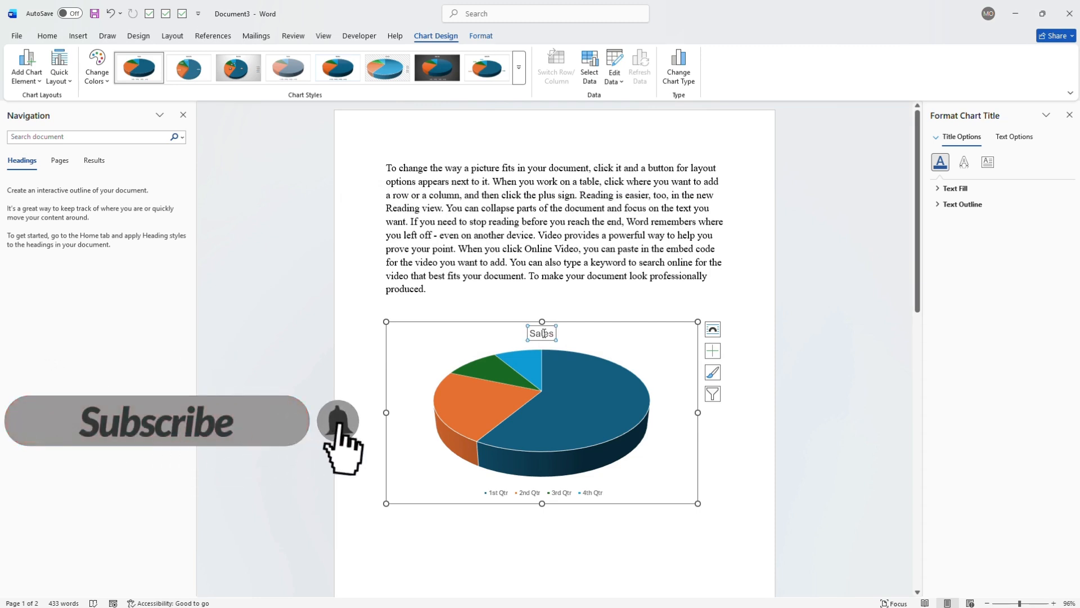
pyautogui.doubleClick(544, 333)
pyautogui.write('kb')
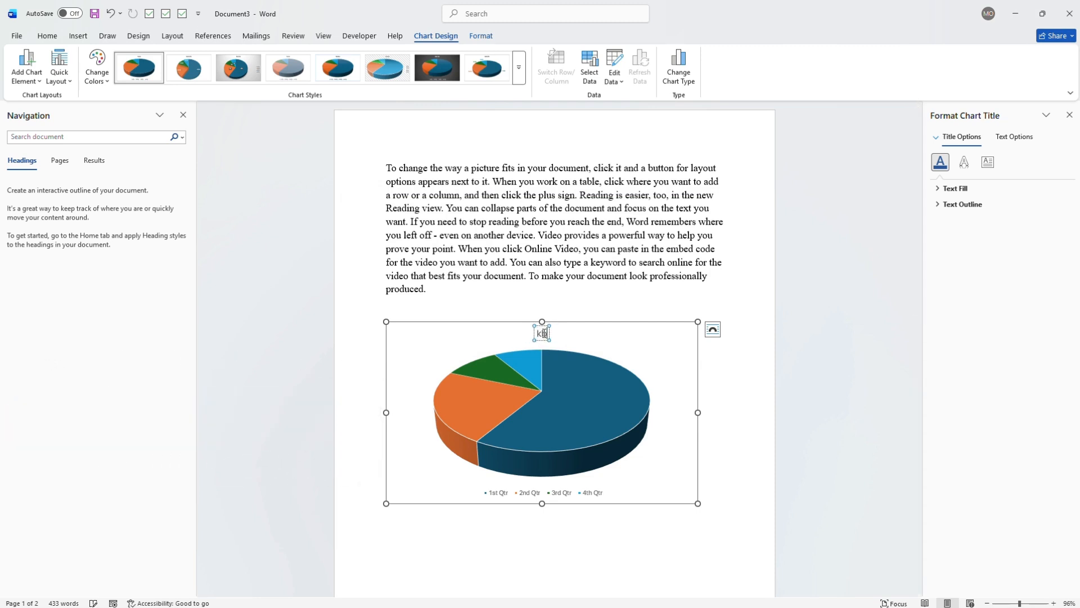
pyautogui.write('roda subscr')
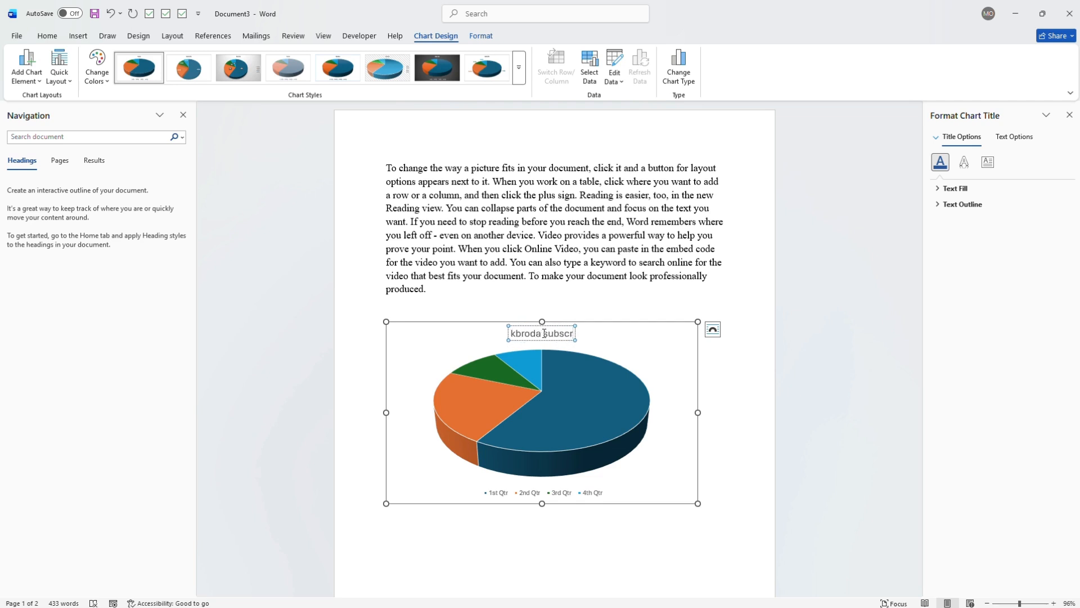
pyautogui.press('BackSpace')
pyautogui.press('BackSpace')
pyautogui.write('a')
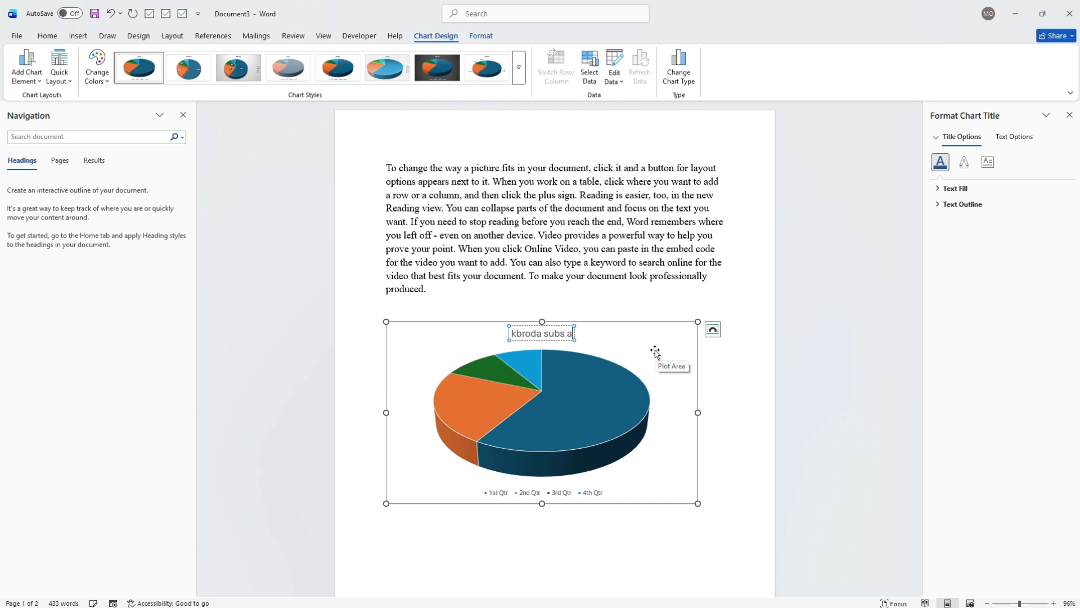
pyautogui.write('nalysis')
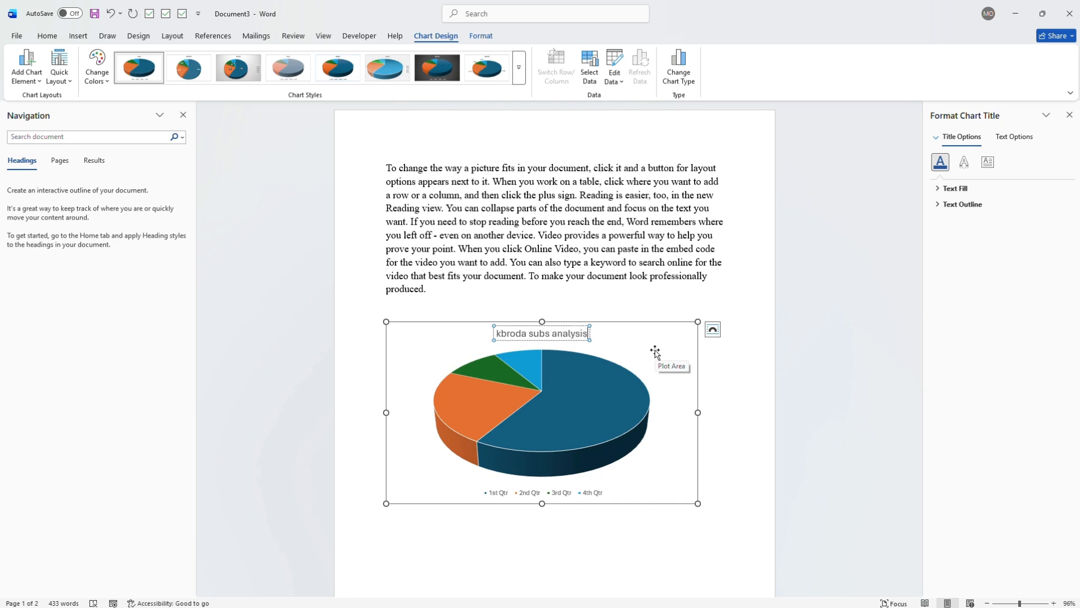
pyautogui.click(614, 307)
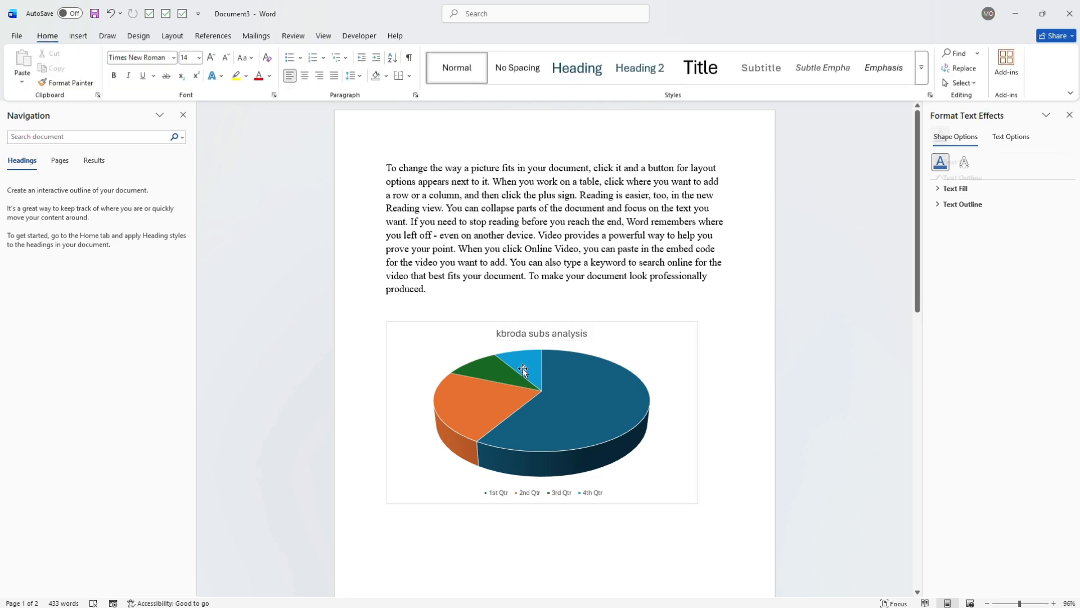
pyautogui.doubleClick(538, 333)
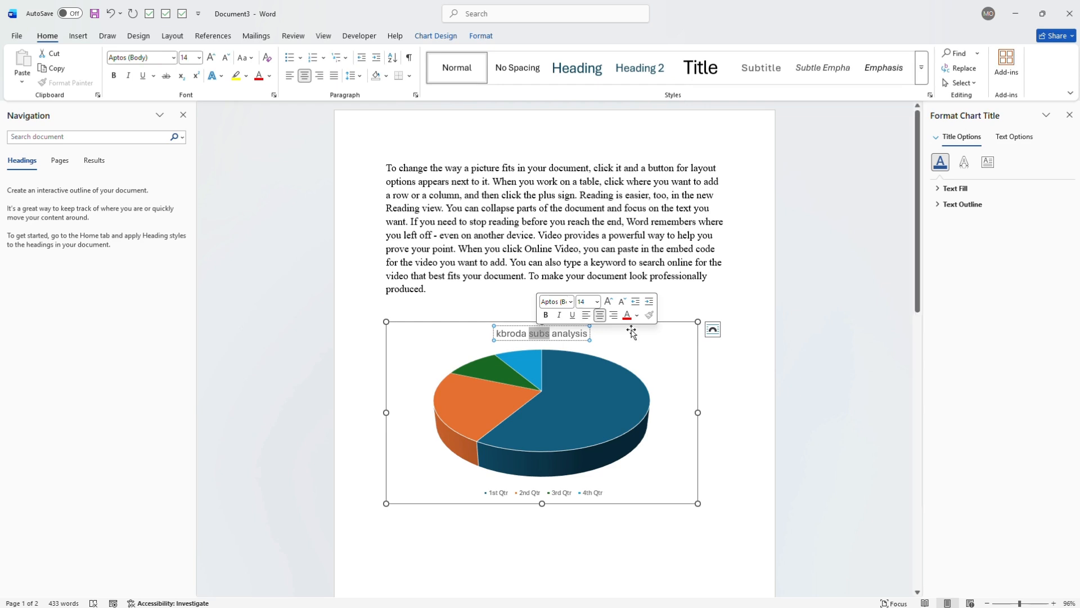
pyautogui.click(571, 265)
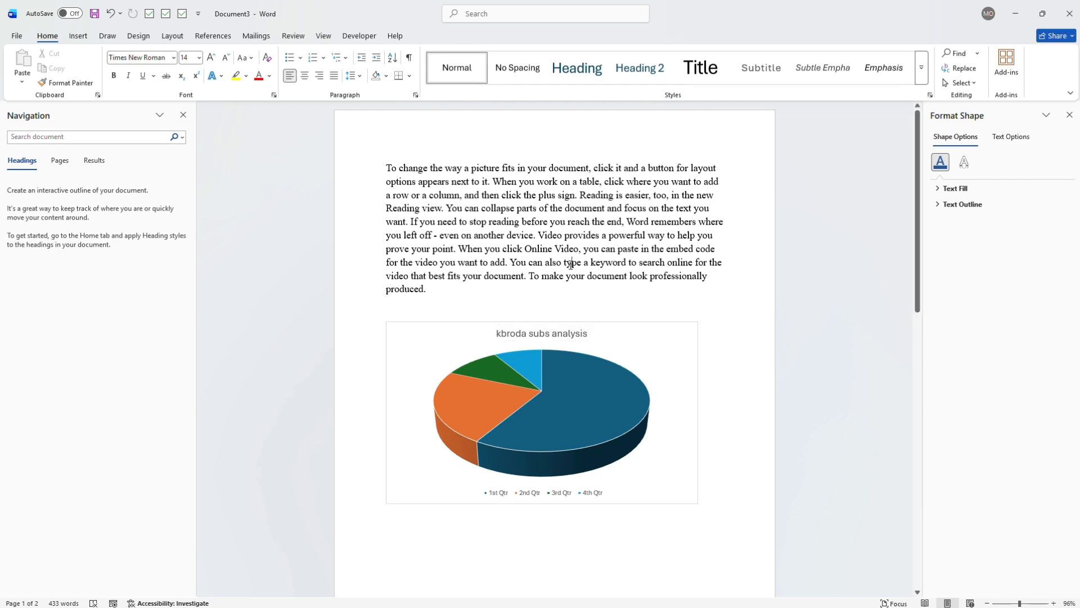